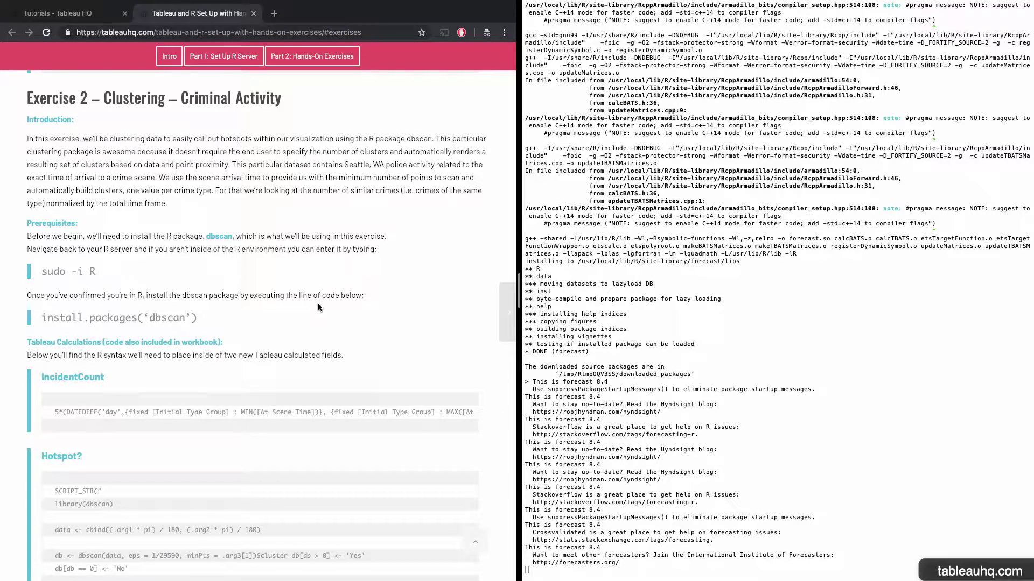
Install the dbscan R package with install.packages('dbscan') at a fresh R prompt
scroll(318, 304, "down", 1)
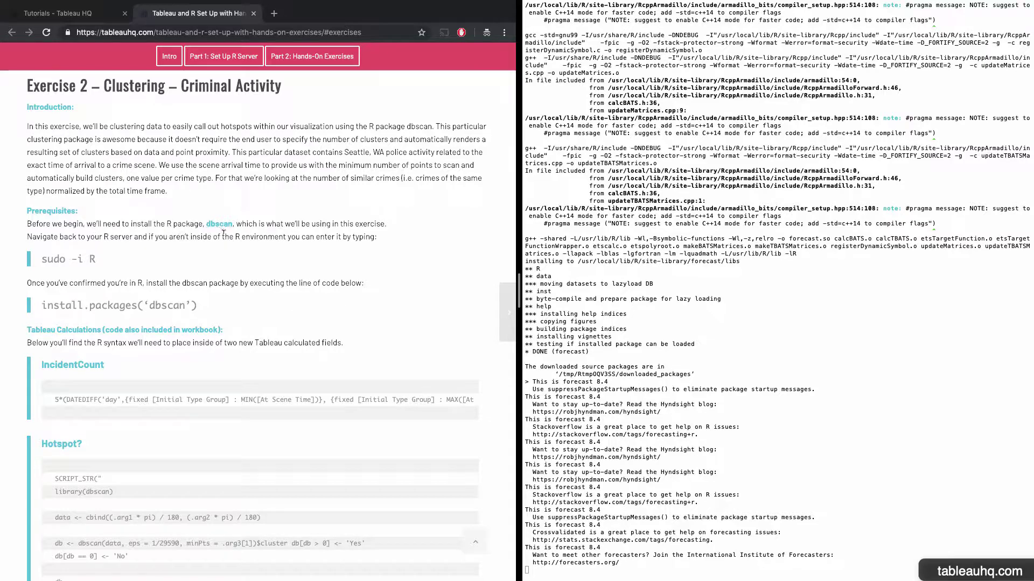
key("super+Tab")
key("Return")
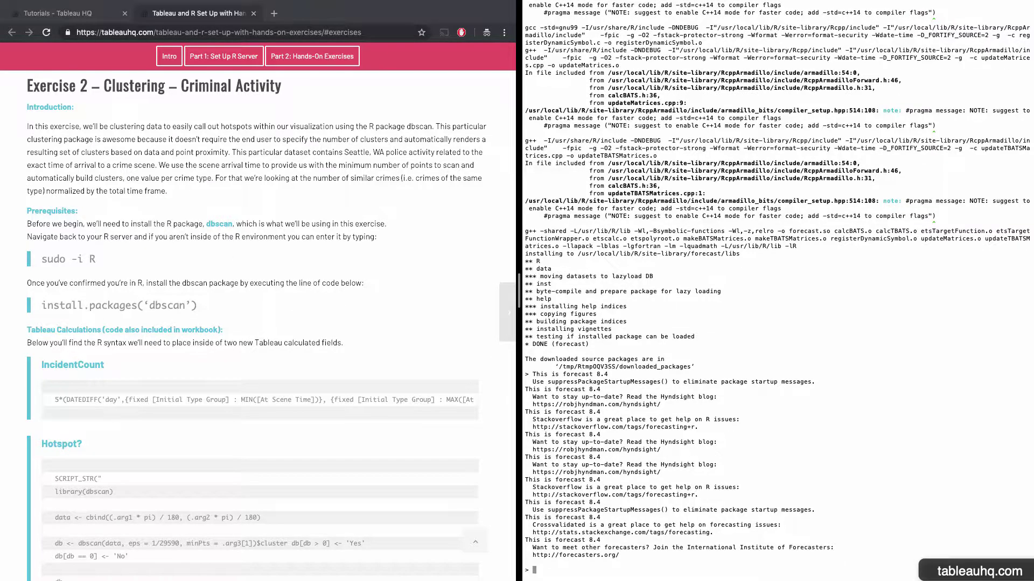
type("install.packages('dbscan')")
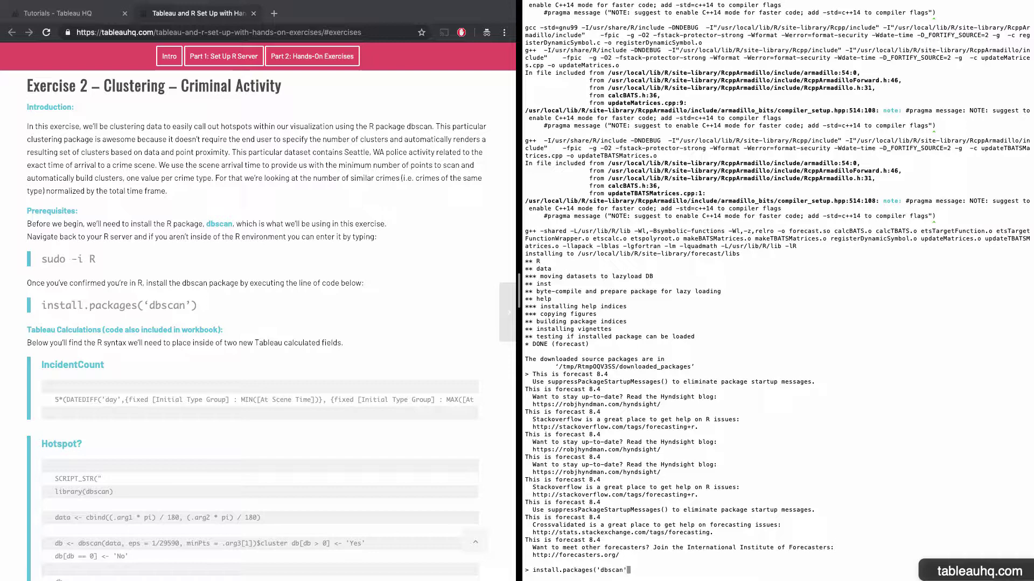
key("Return")
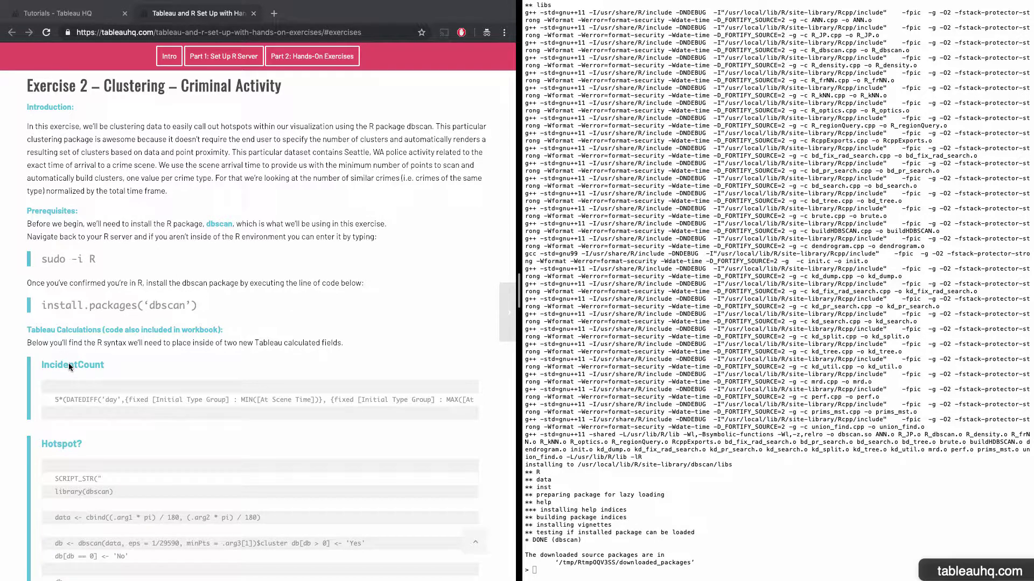
scroll(131, 301, "down", 3)
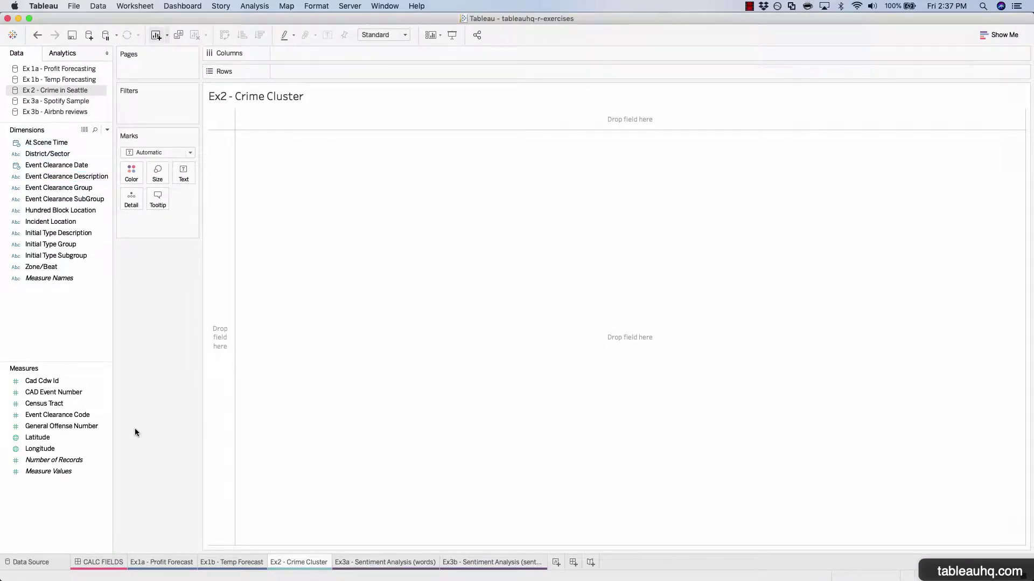
Copy the IncidentCount formula text from the CALC FIELDS dashboard
left_click(102, 563)
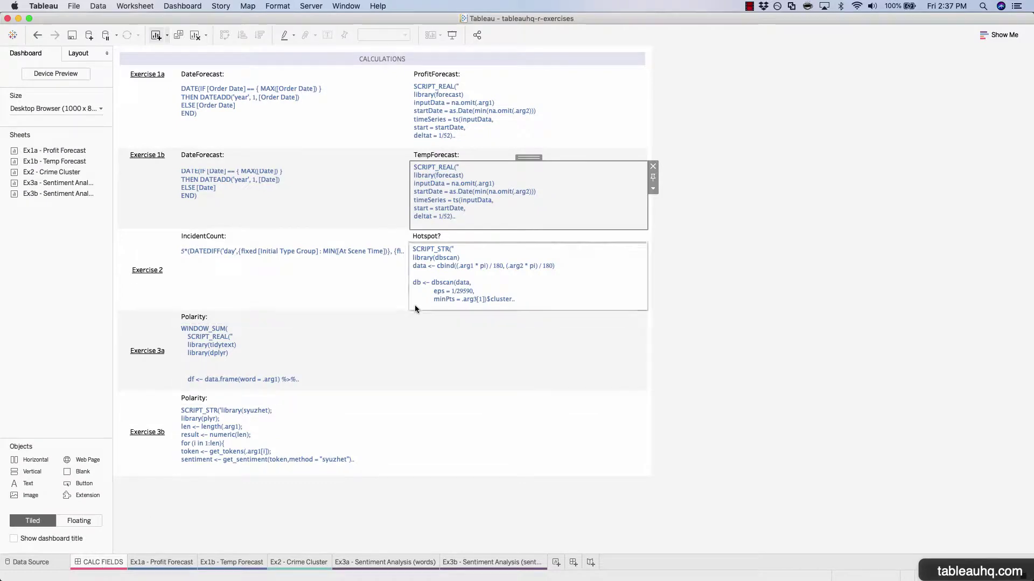
double_click(241, 259)
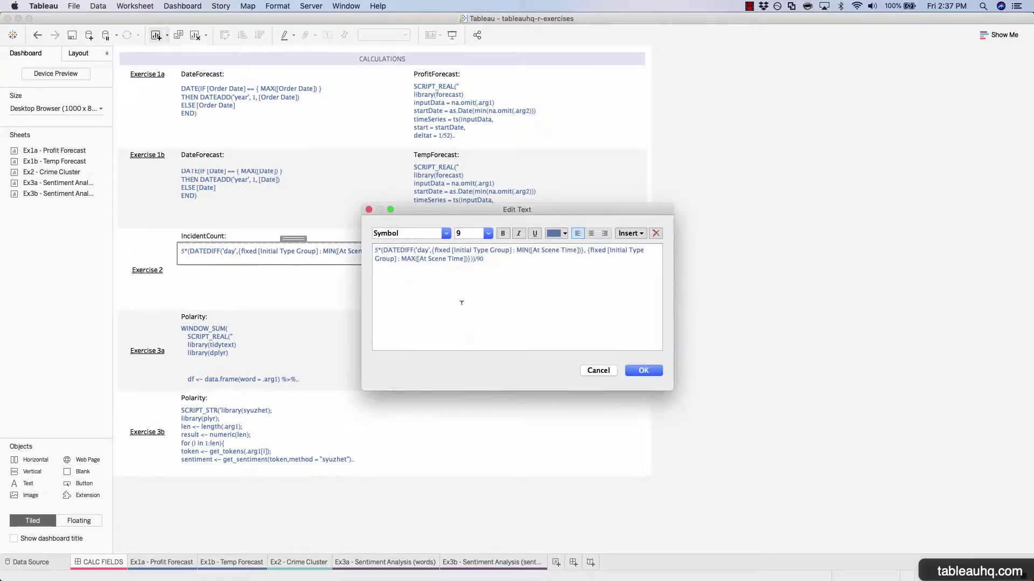
key("super+a")
key("super+c")
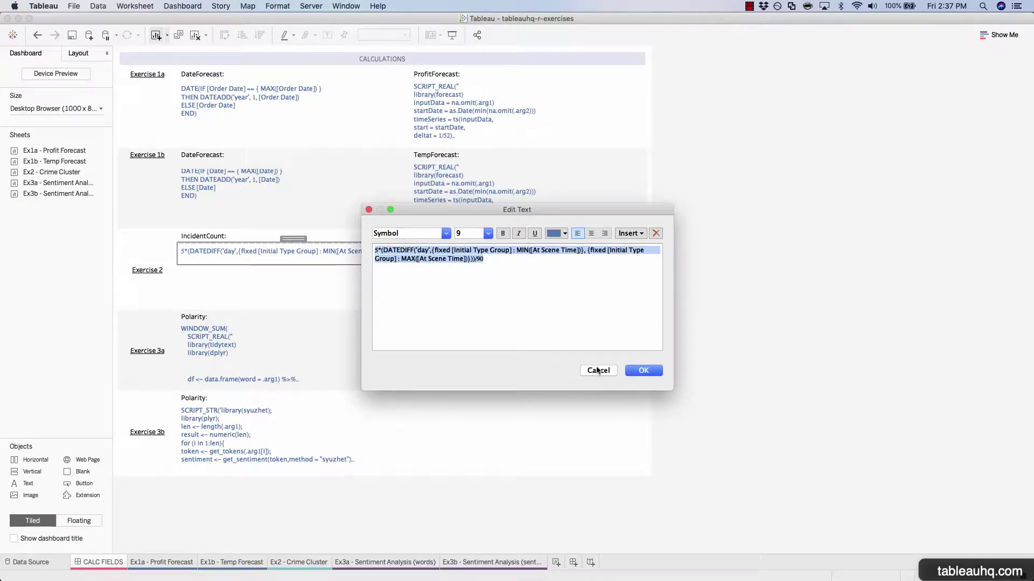
left_click(630, 372)
On Ex2 - Crime Cluster, create an IncidentCount calculated field from the pasted formula and apply it
left_click(289, 564)
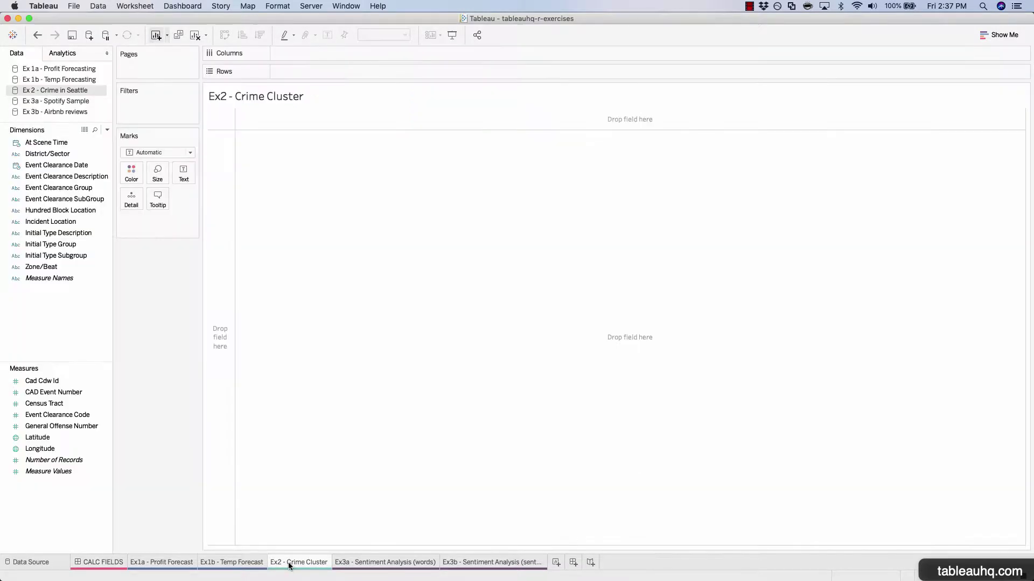
left_click(239, 8)
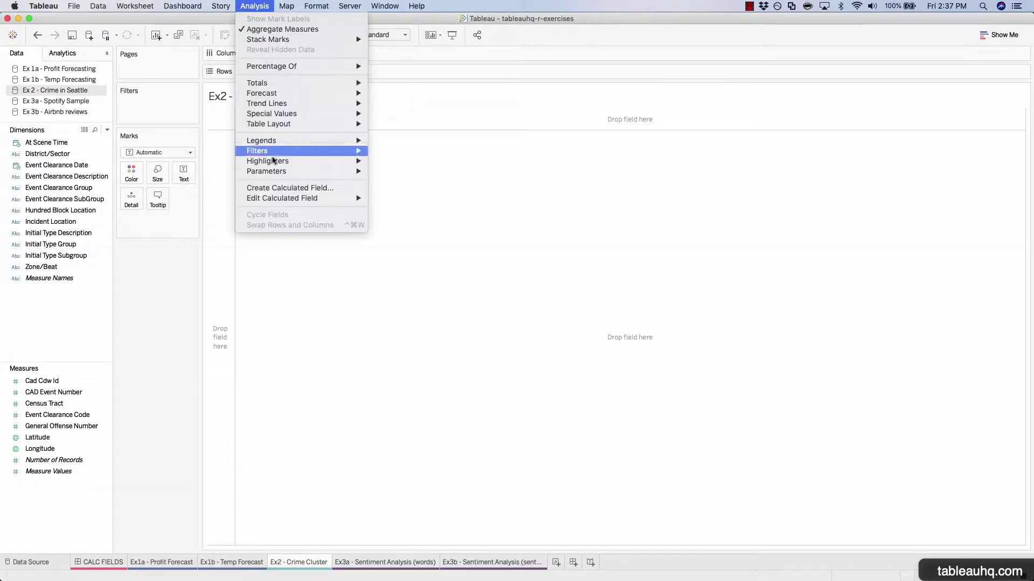
left_click(271, 188)
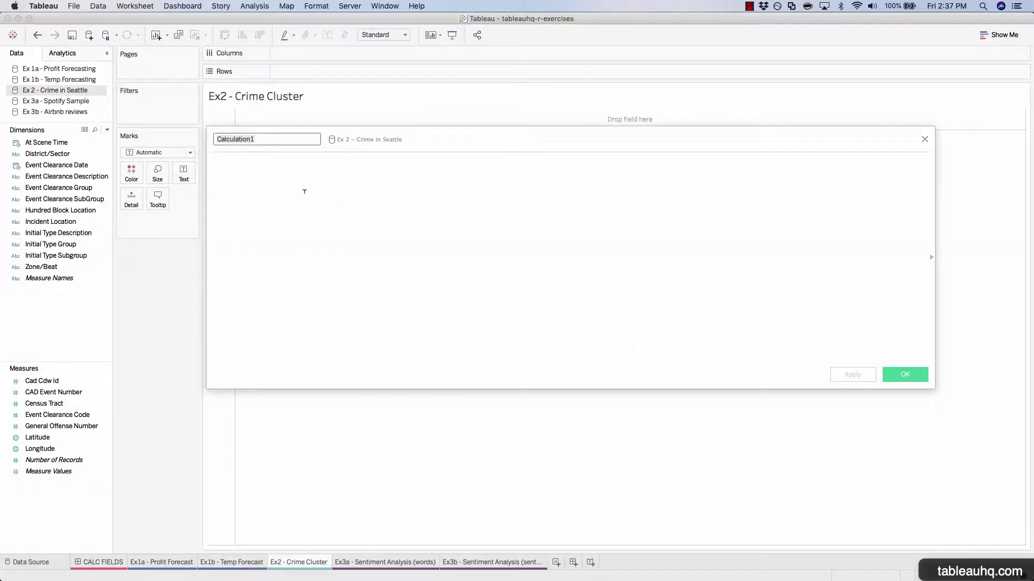
type("IncidentCount")
key("Tab")
key("super+v")
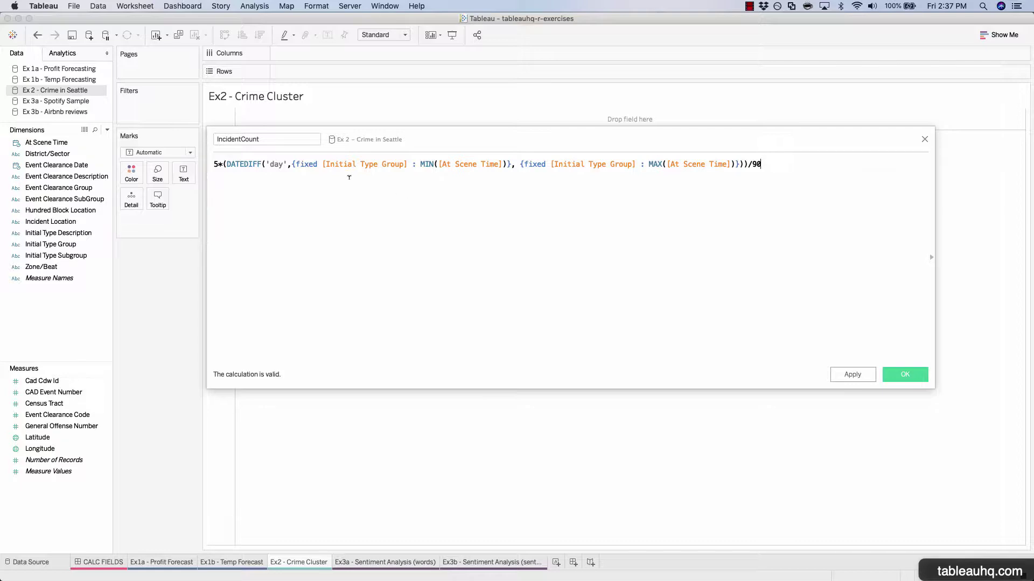
left_click(851, 374)
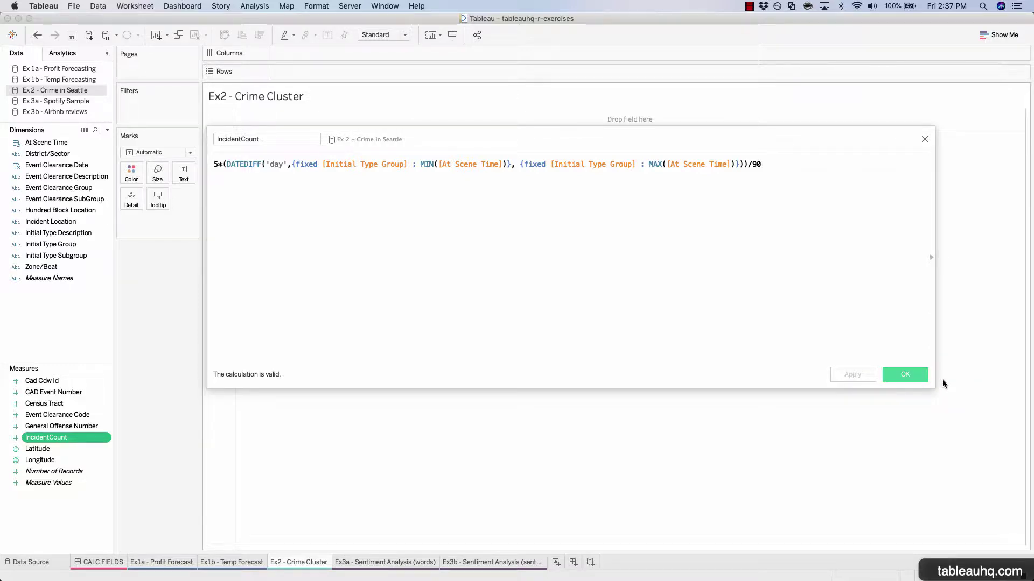
Close the calculation editor and drag Latitude and Longitude onto the view as one Seattle mark
left_click(905, 374)
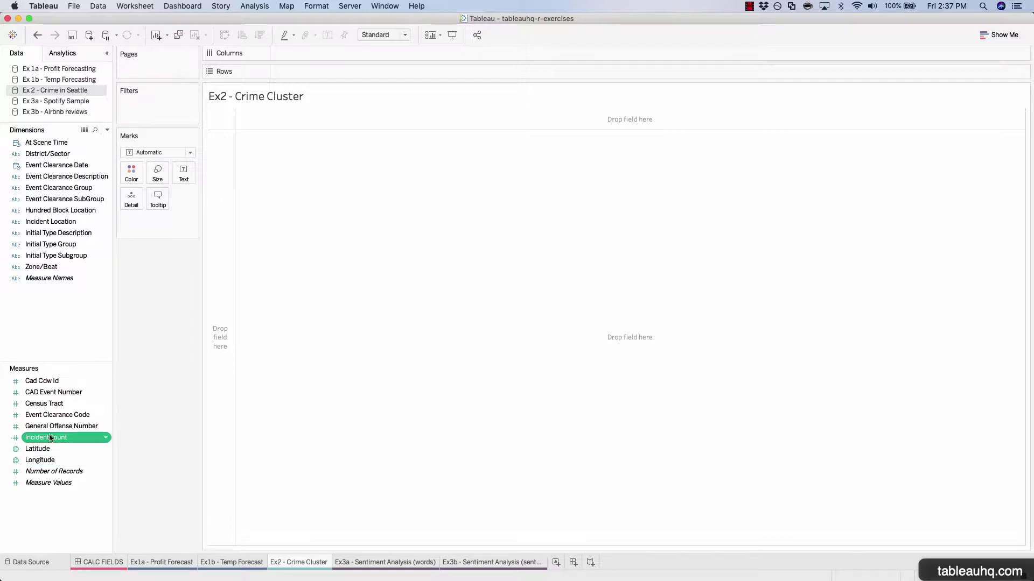
left_click(40, 448, "super")
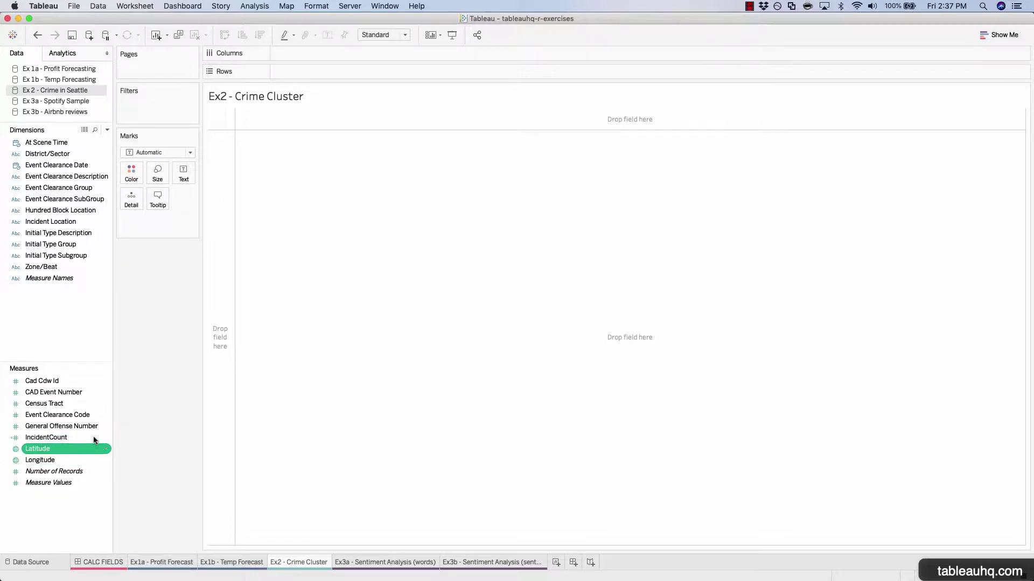
left_click(80, 440, "super")
left_click(39, 461, "super")
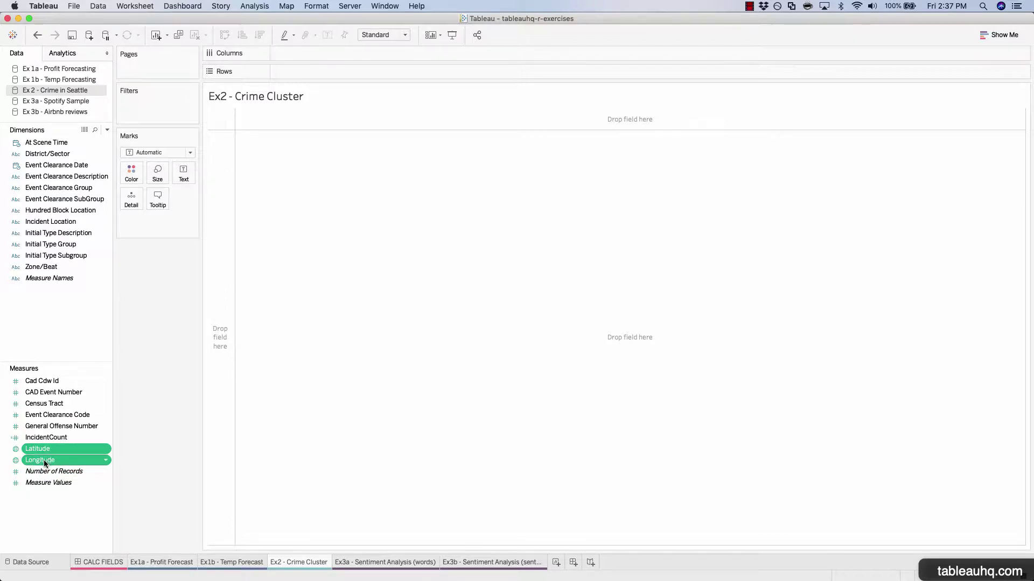
left_click_drag(46, 460, 614, 272)
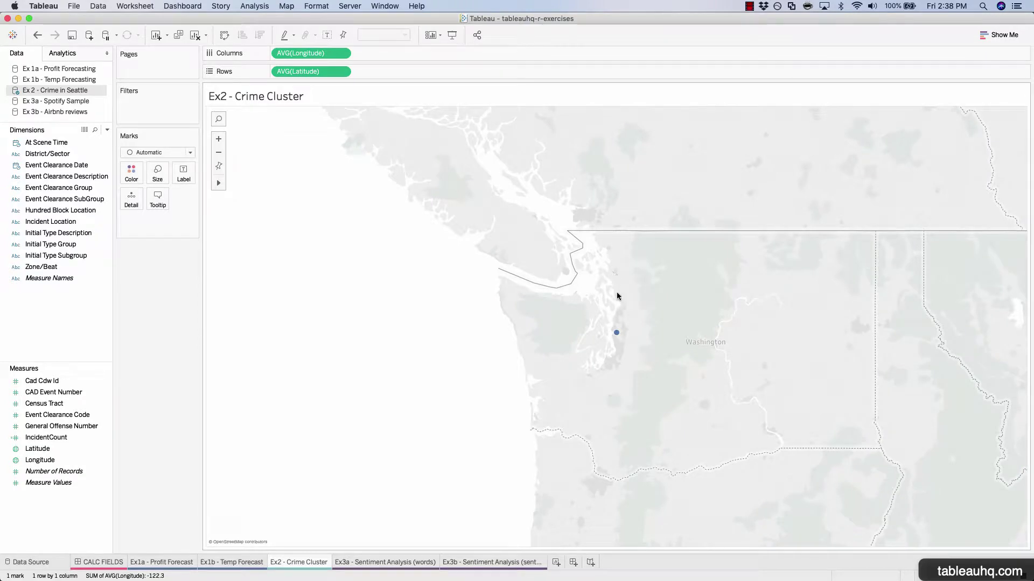
mouse_move(618, 337)
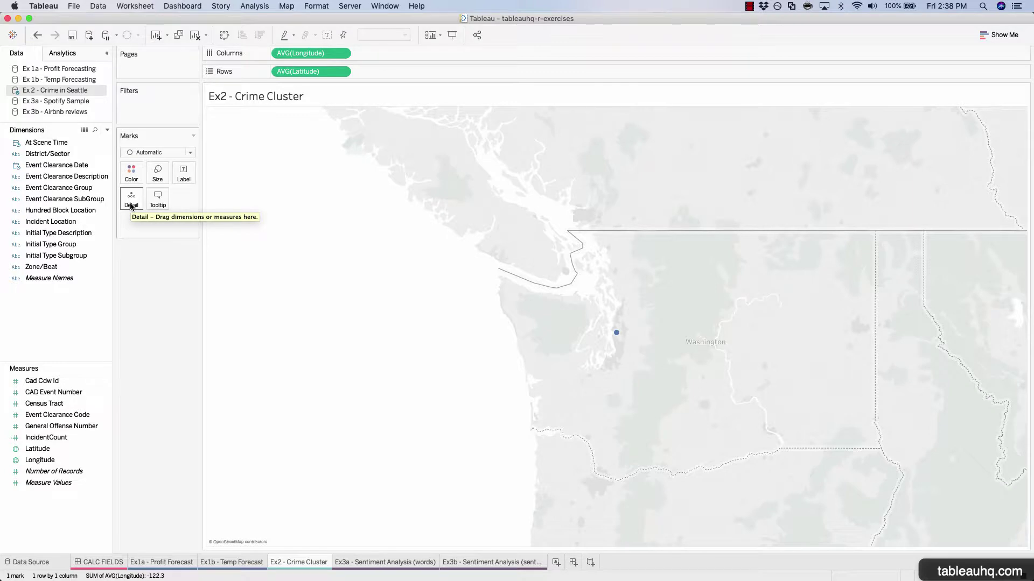
Add At Scene Time to Detail at Exact Date level, plotting 60,903 incident marks
left_click(30, 146)
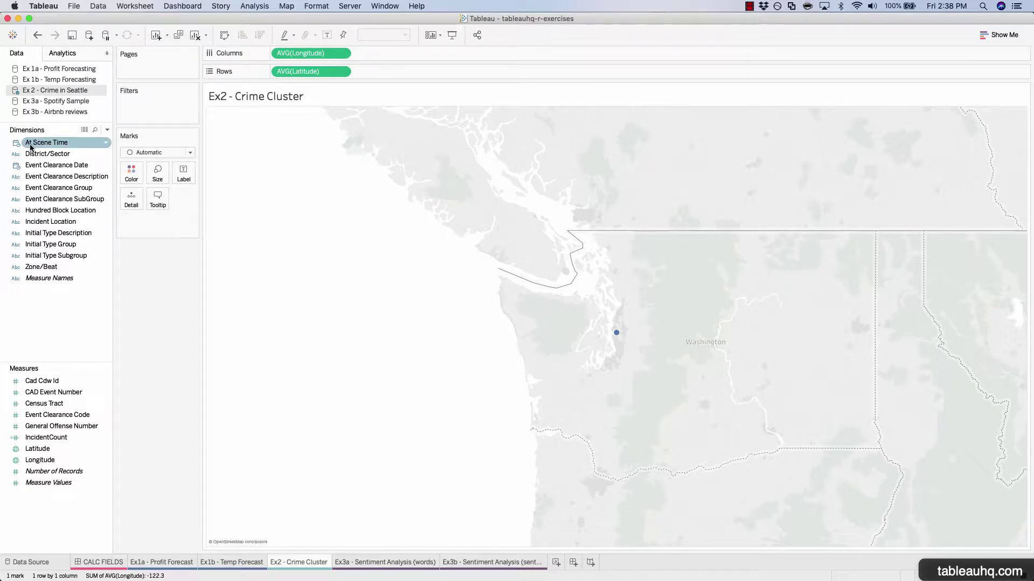
left_click_drag(30, 143, 128, 202)
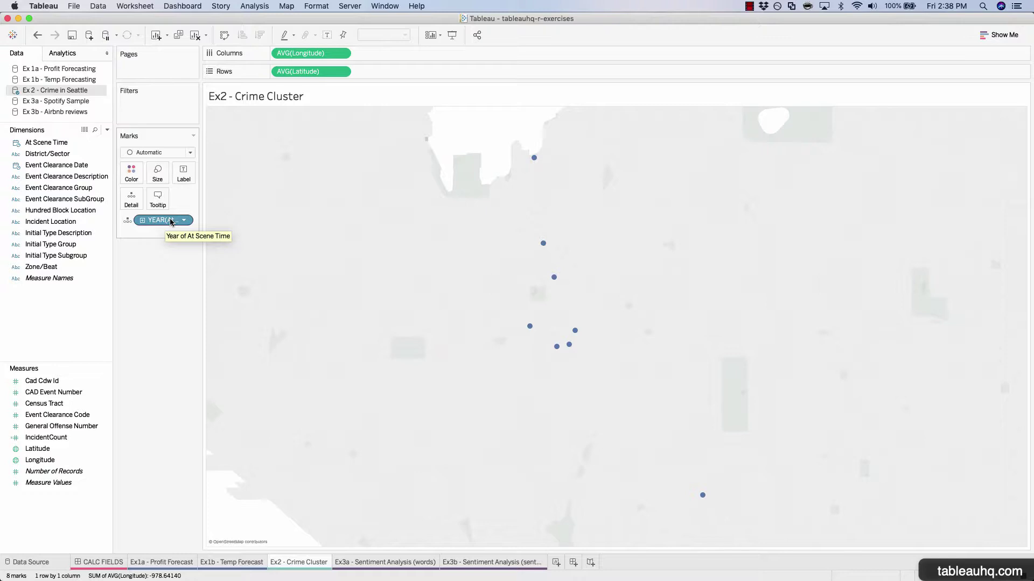
right_click(171, 222)
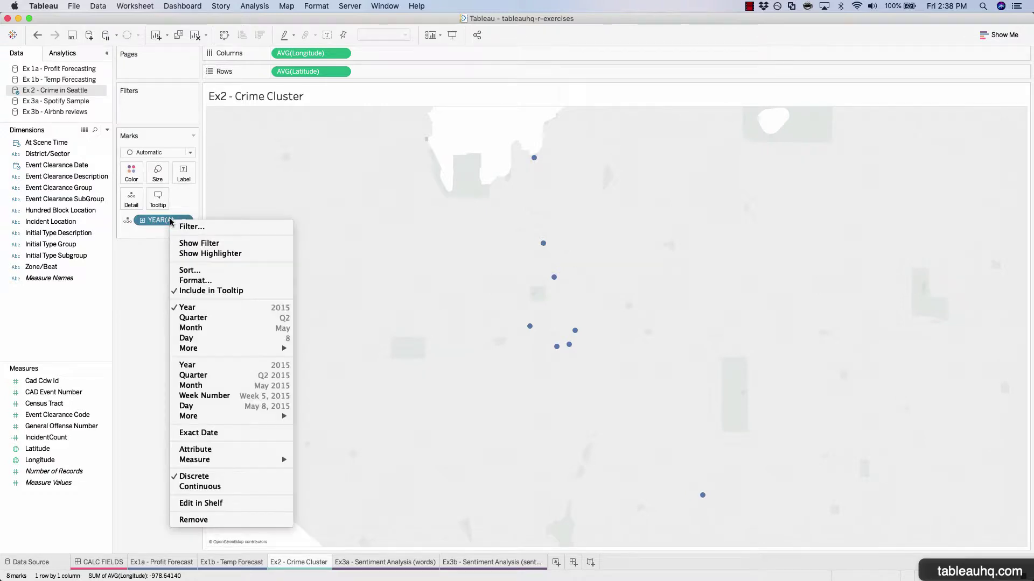
left_click(207, 434)
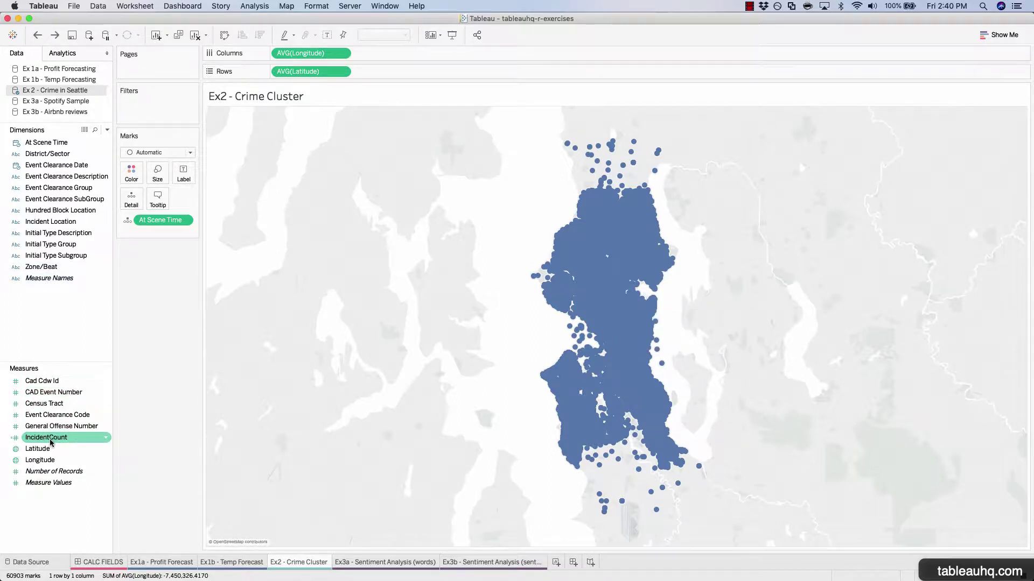
Put IncidentCount on Size and change its aggregation from SUM to AVG
left_click_drag(51, 441, 160, 175)
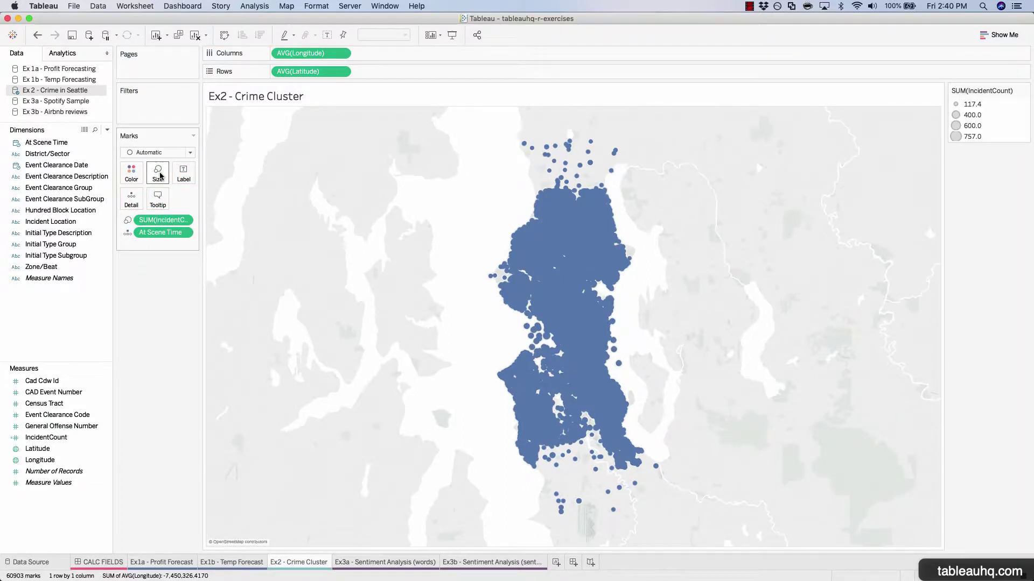
right_click(154, 222)
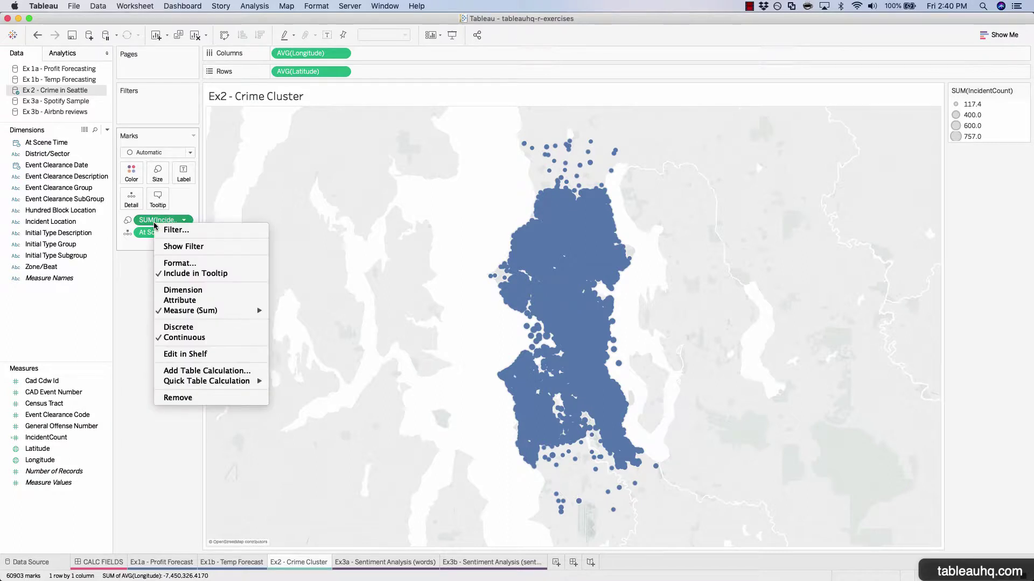
mouse_move(215, 311)
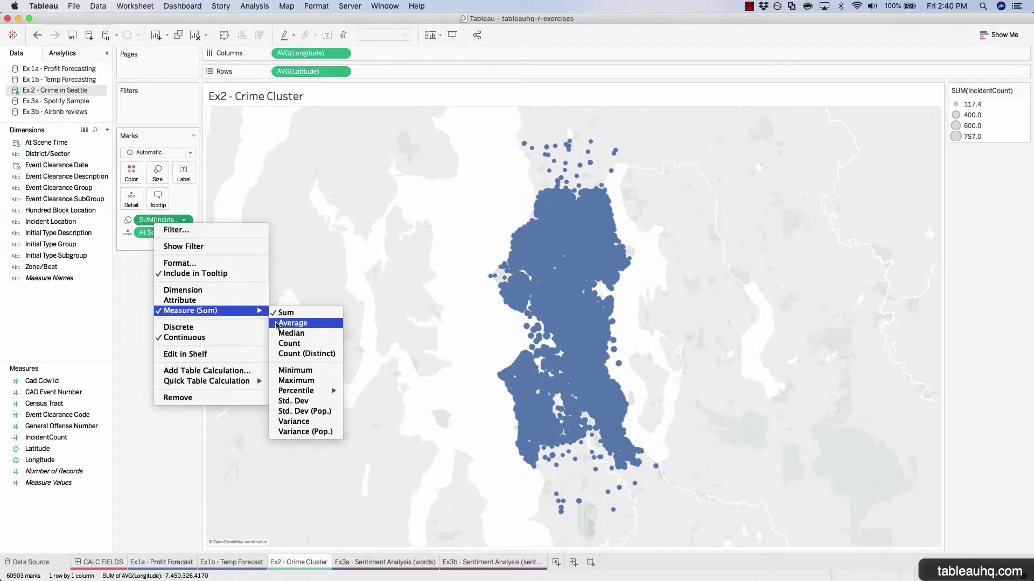
left_click(276, 323)
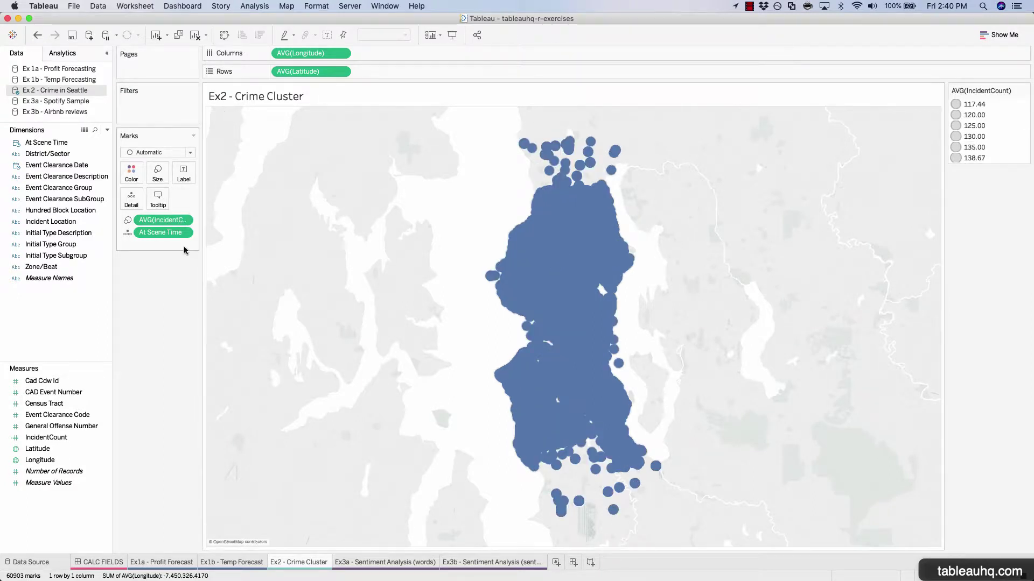
mouse_move(556, 248)
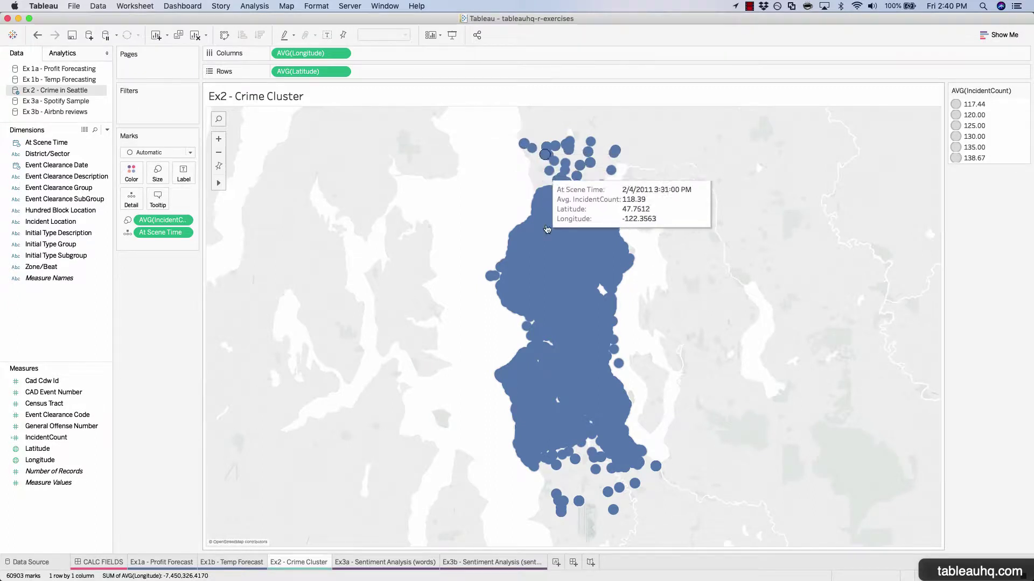
Drag the Marks card Size slider to the far left for the smallest incident points
left_click(158, 173)
left_click_drag(177, 200, 159, 204)
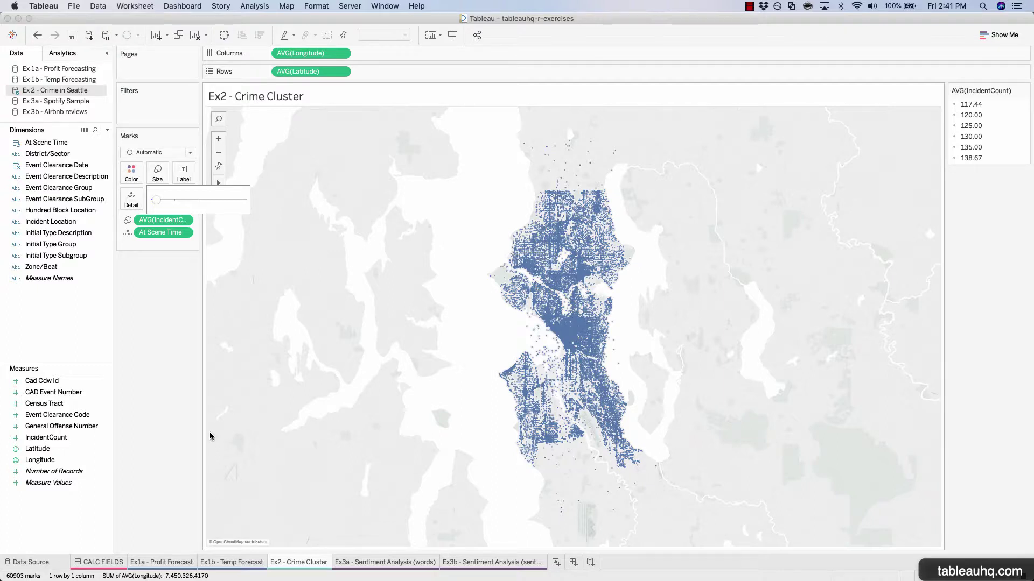
left_click(171, 499)
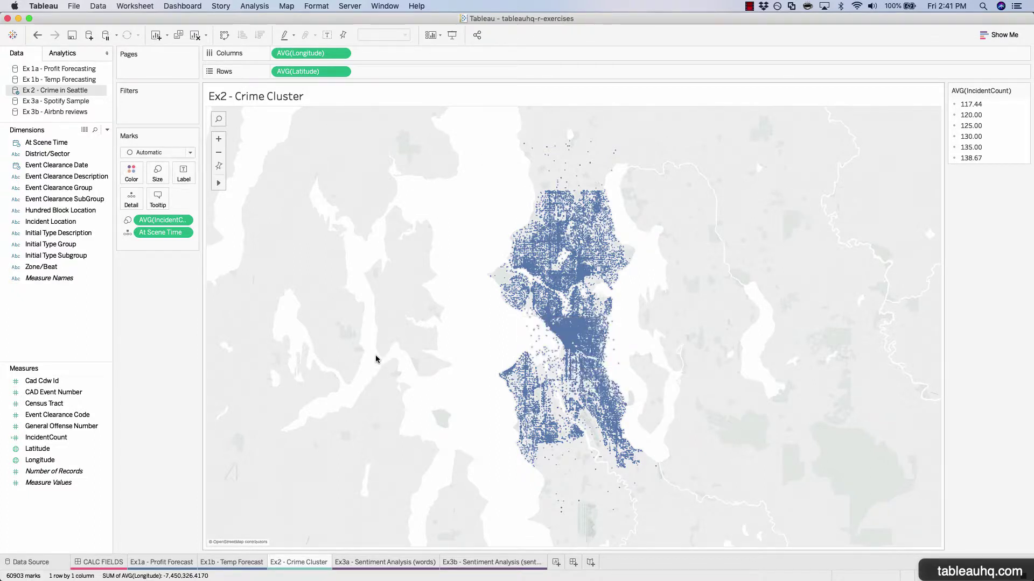
mouse_move(585, 283)
Copy the Hotspot? dbscan script from CALC FIELDS and return to the Ex2 - Crime Cluster sheet
left_click(104, 563)
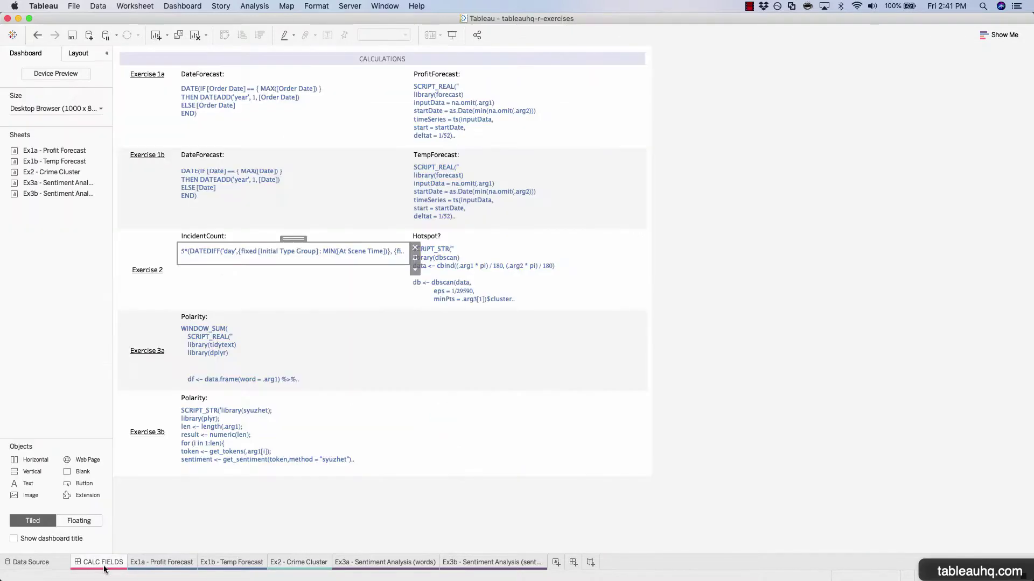
double_click(452, 273)
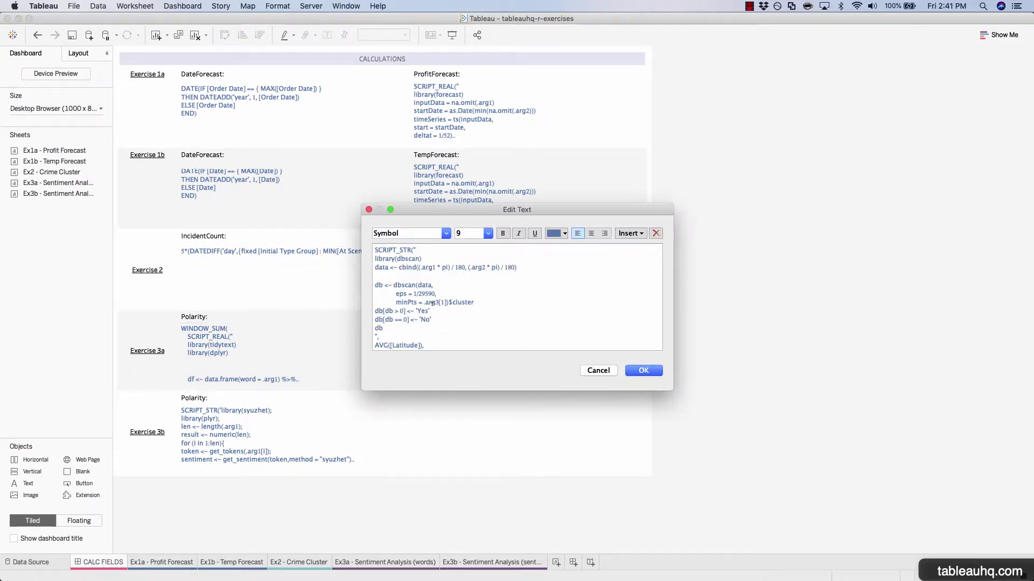
key("super+a")
key("super+c")
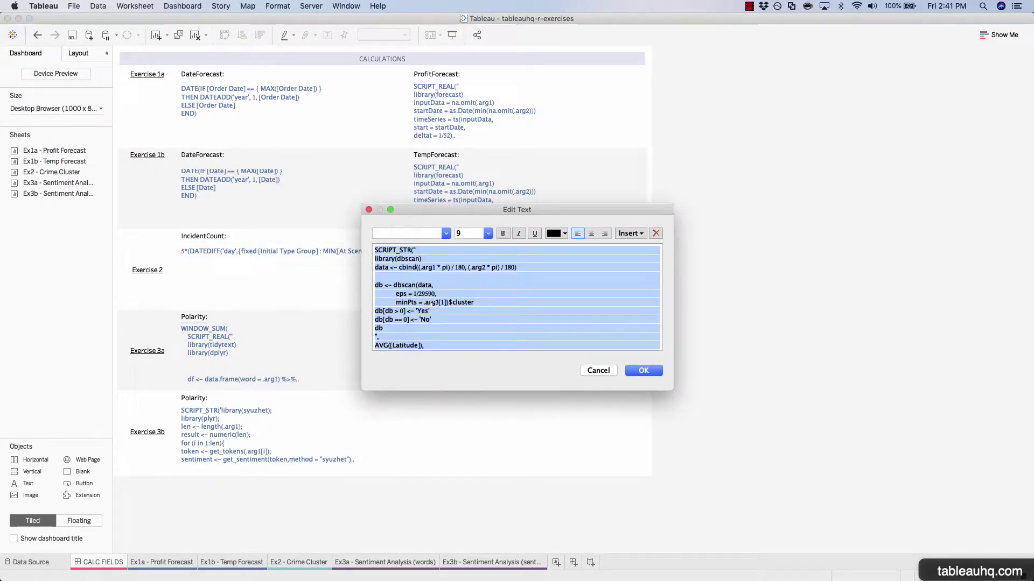
left_click(594, 370)
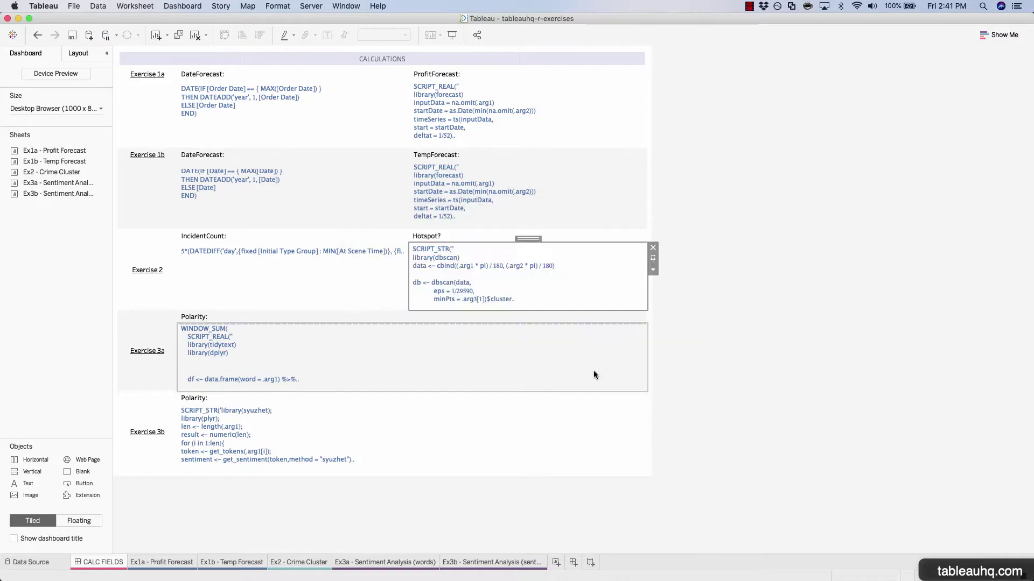
left_click(305, 563)
Create a Hotspot? calculated field from the pasted SCRIPT_STR dbscan script, review its arguments, and save it
left_click(254, 6)
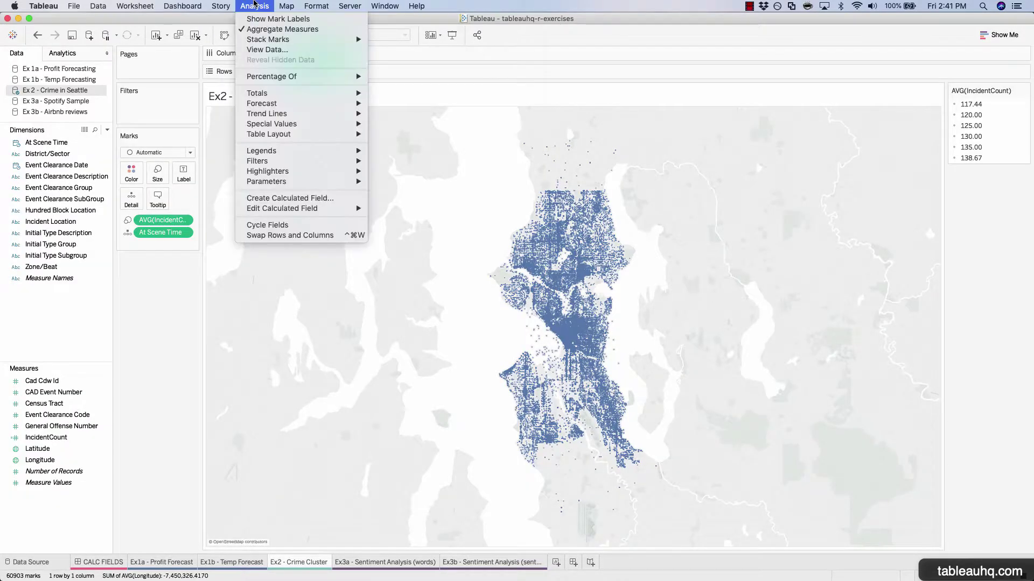
left_click(269, 199)
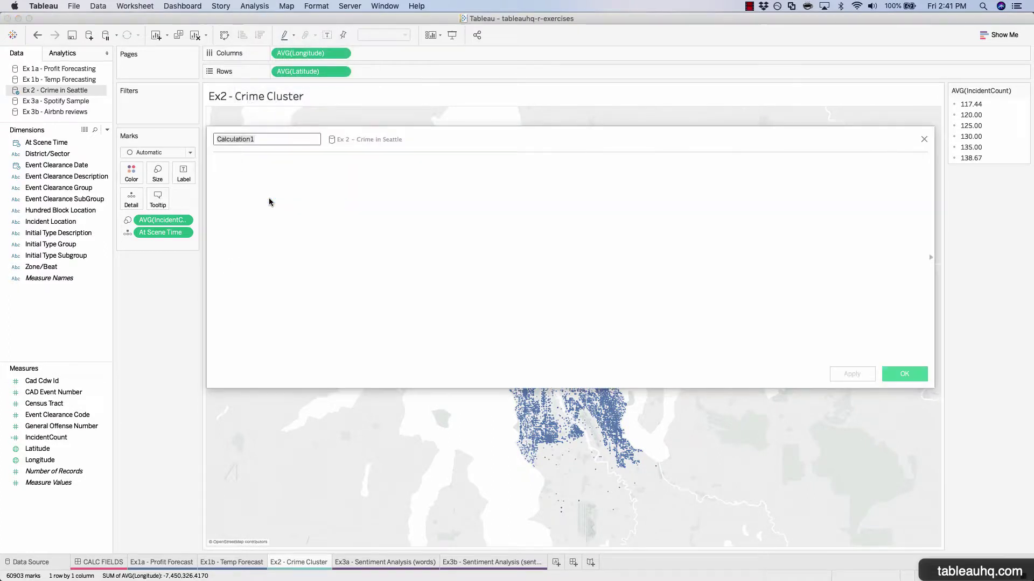
type("Ho")
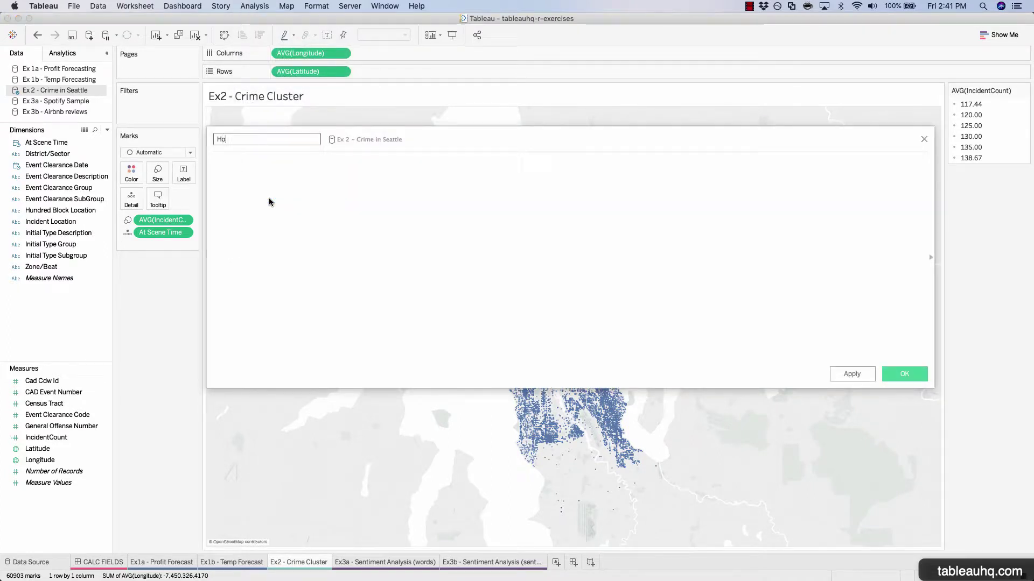
type("tspot?")
left_click(269, 196)
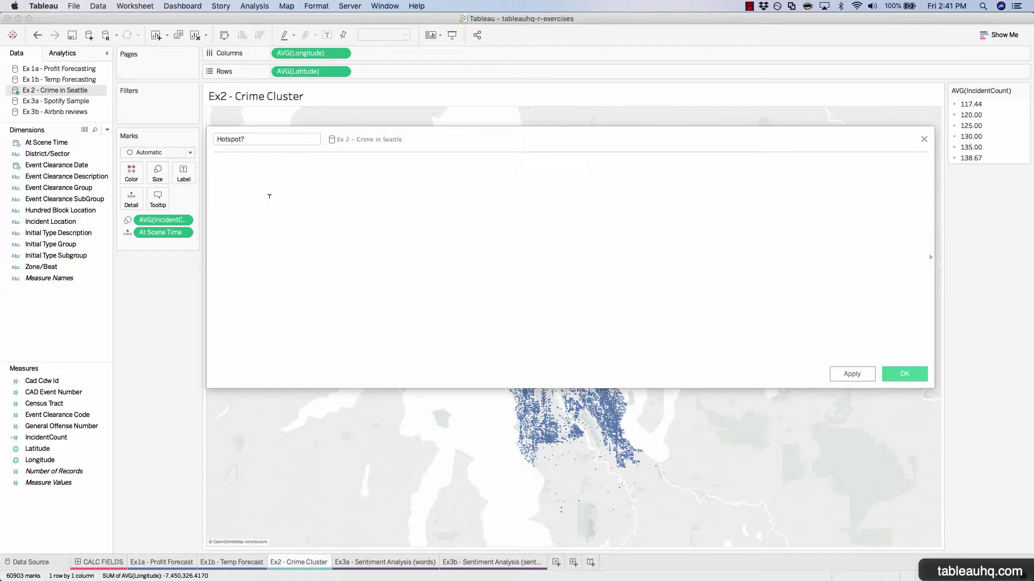
key("super+v")
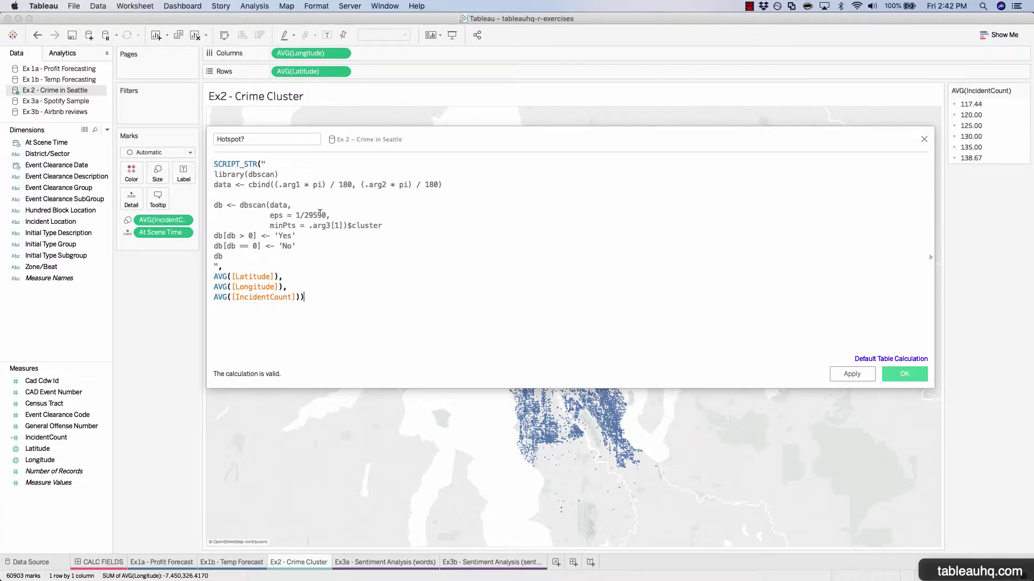
left_click(287, 181)
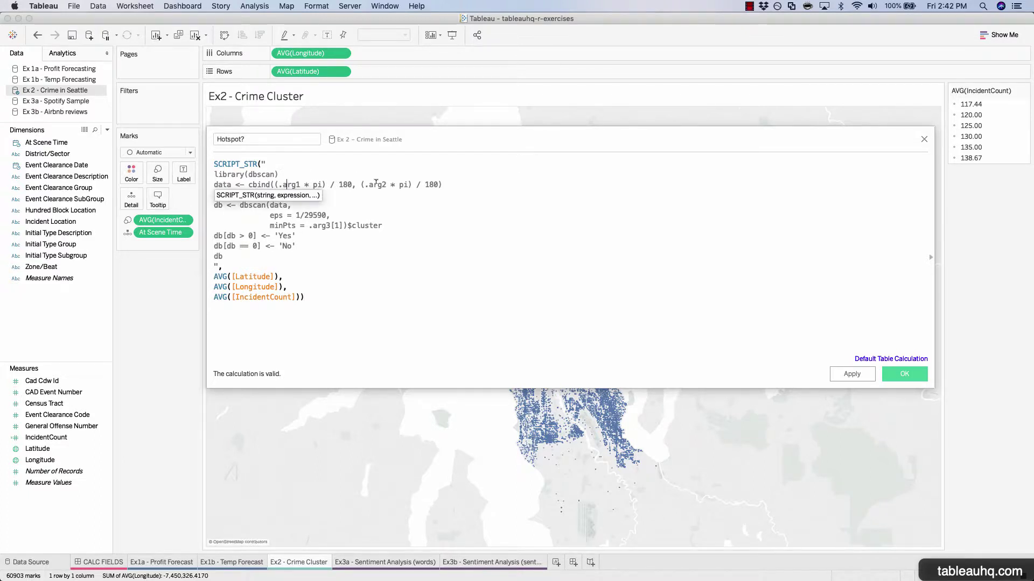
left_click(275, 287)
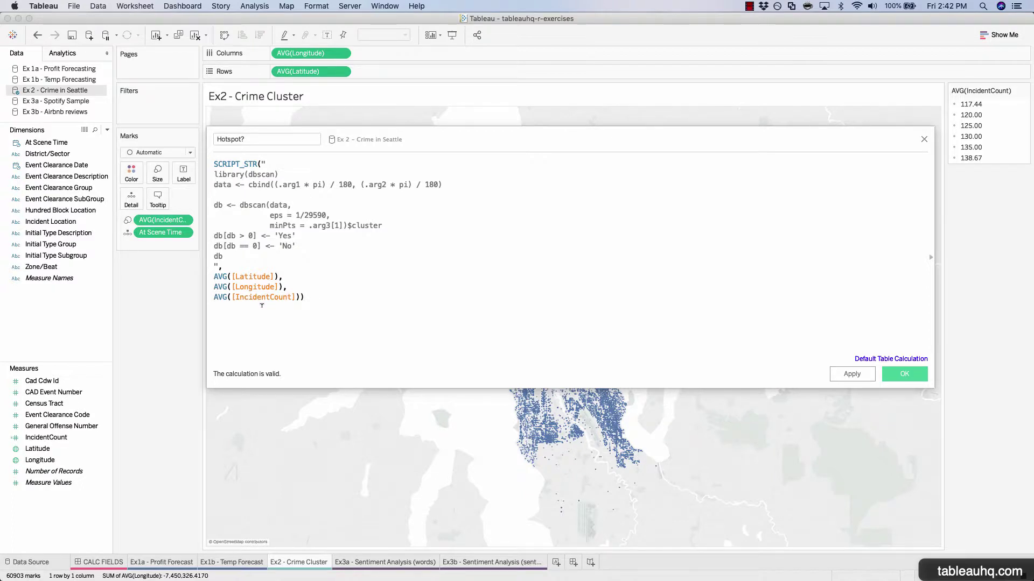
left_click(266, 296)
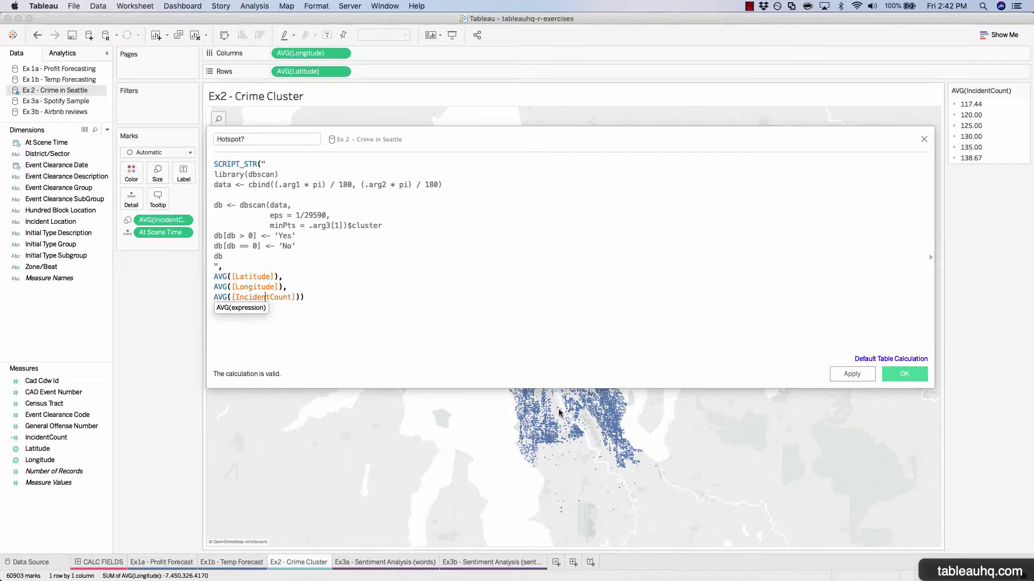
left_click(898, 372)
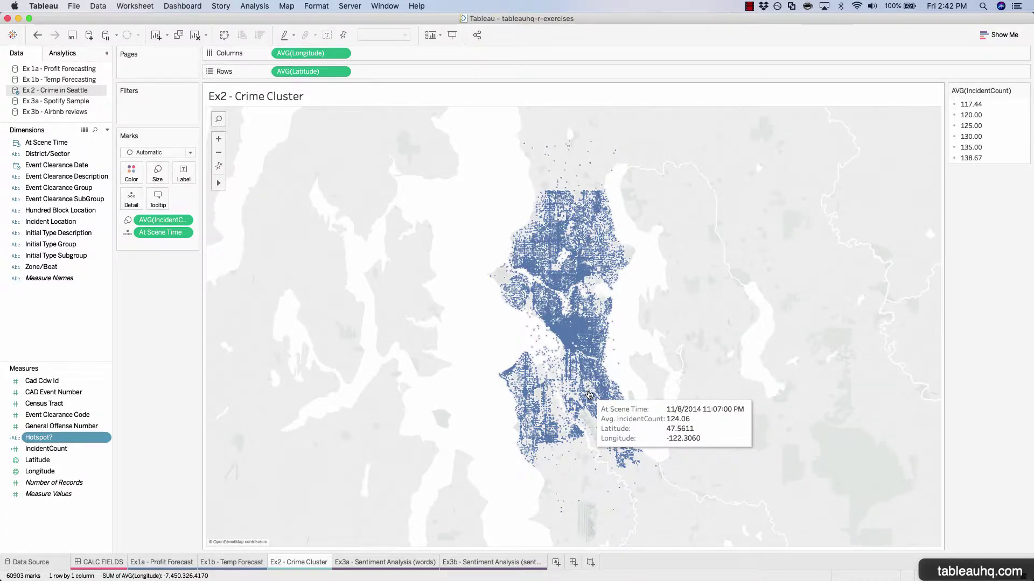
Drop Hotspot? onto the Color card, then cancel the long-running table calculation
left_click_drag(38, 442, 129, 180)
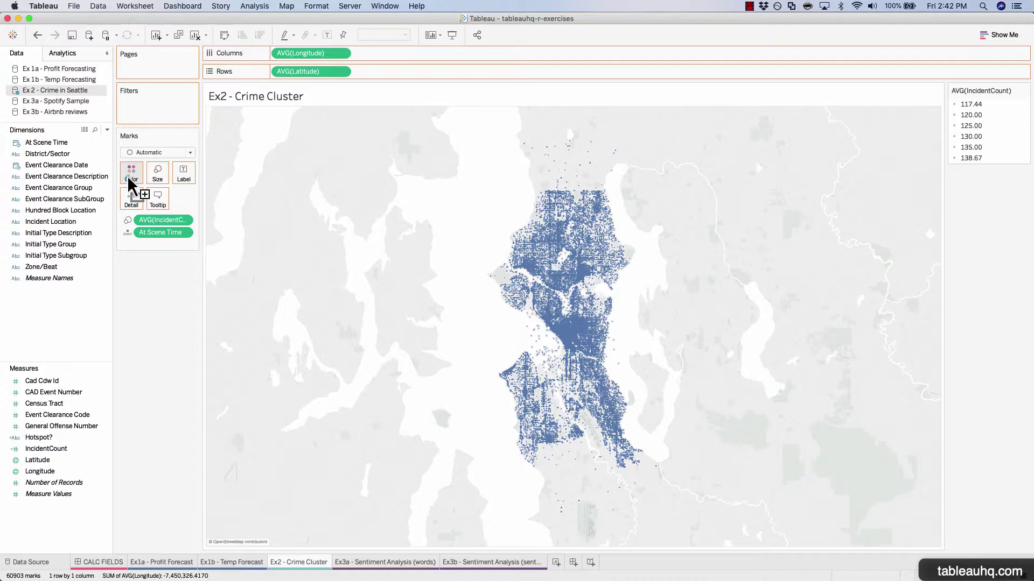
left_click_drag(129, 184, 130, 182)
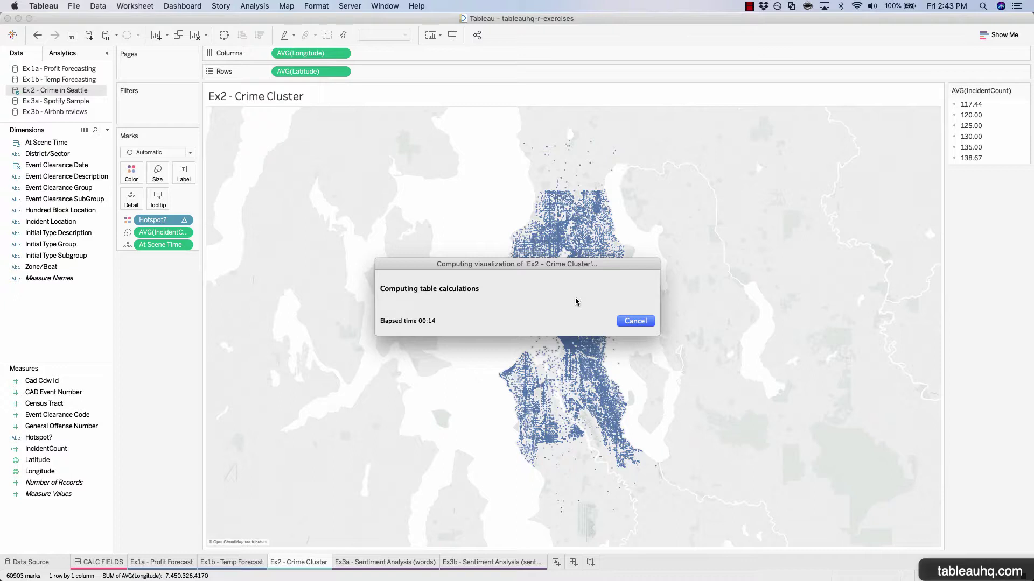
left_click(633, 321)
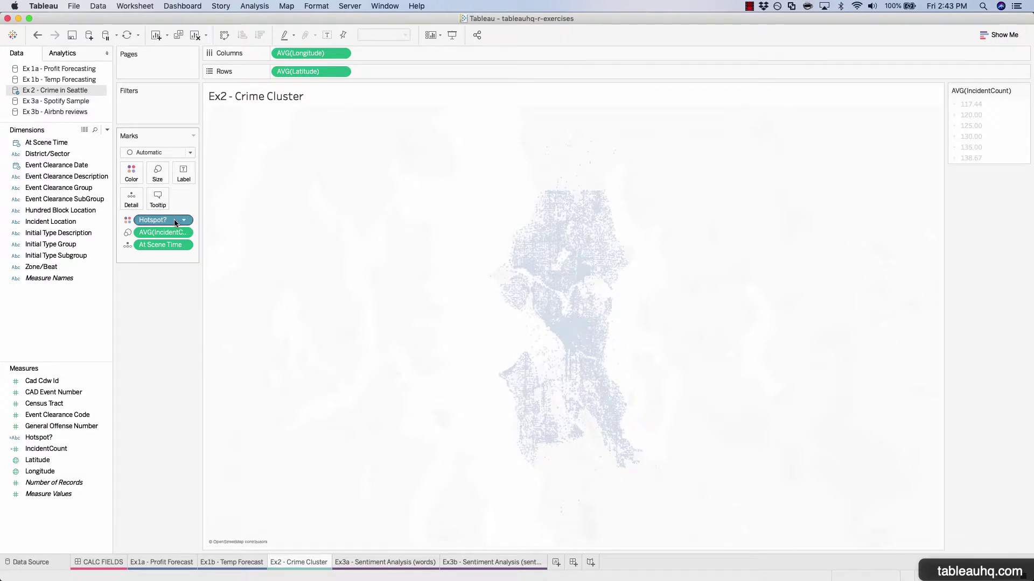
Compute Hotspot? using At Scene Time and zoom into central Seattle's orange Yes clusters
right_click(175, 222)
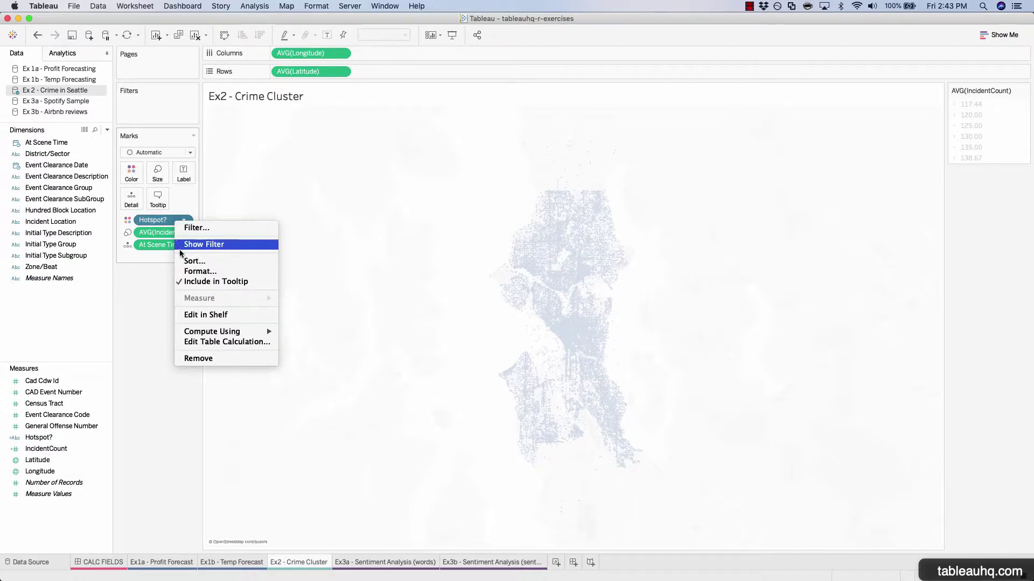
mouse_move(200, 337)
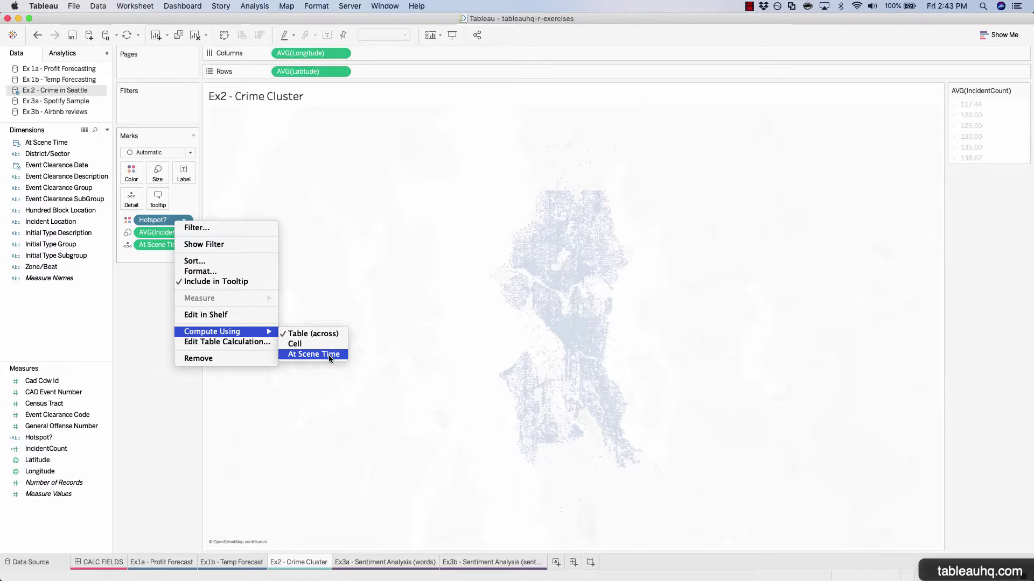
left_click(328, 355)
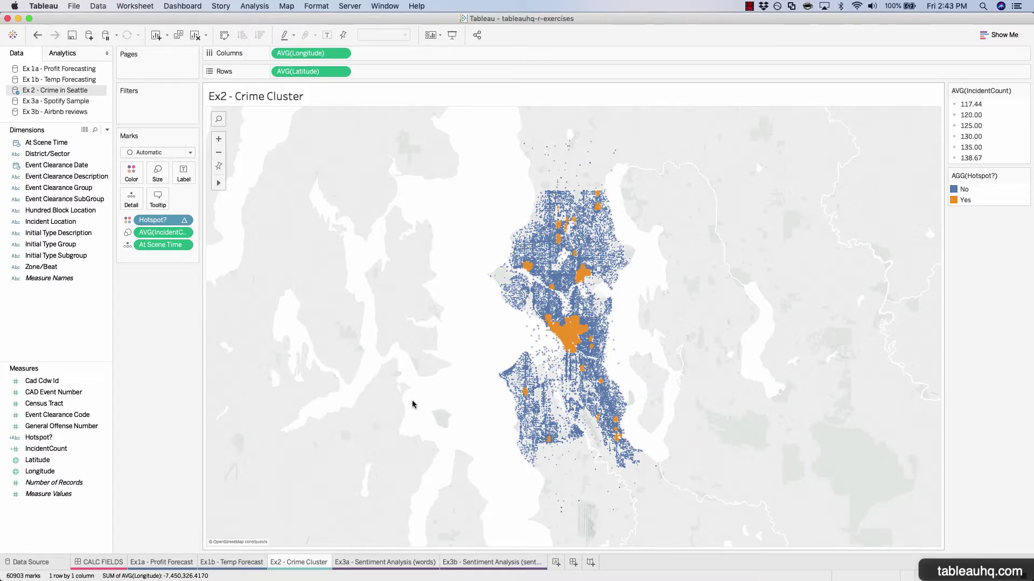
left_click(218, 142)
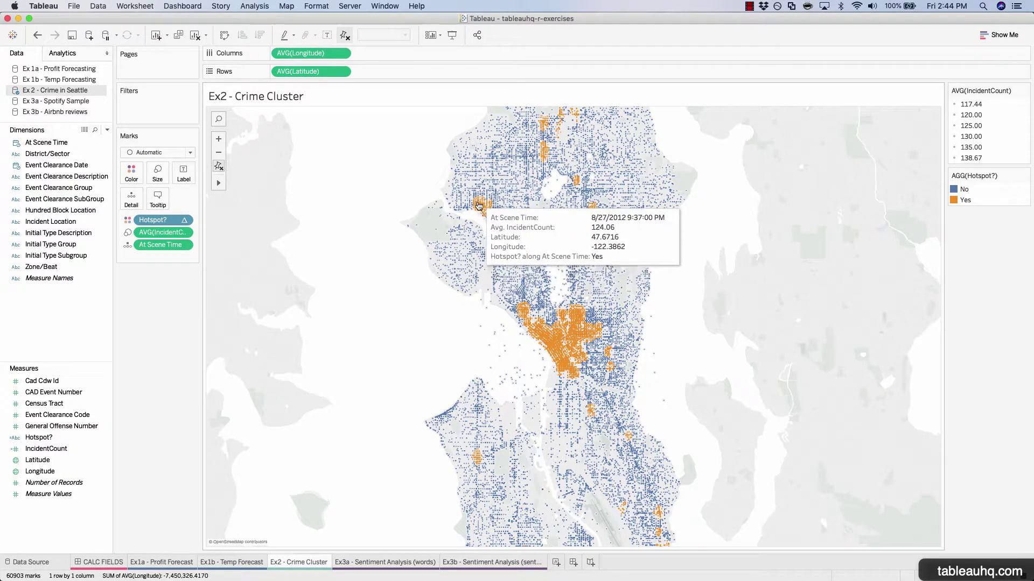
mouse_move(479, 200)
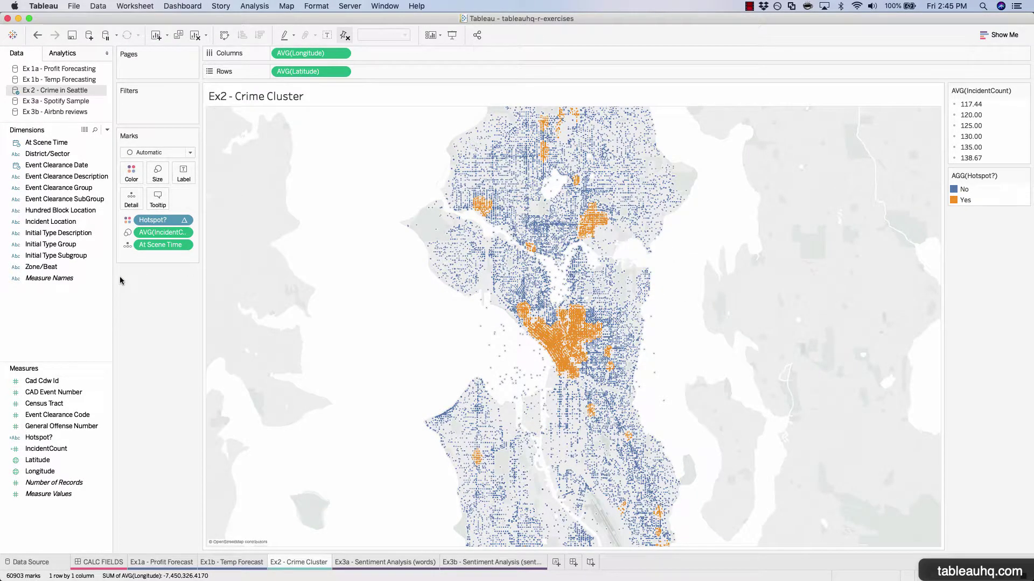
Show an Initial Type Group filter card and uncheck Narcotics Complaints and Parking Violations
left_click(56, 245)
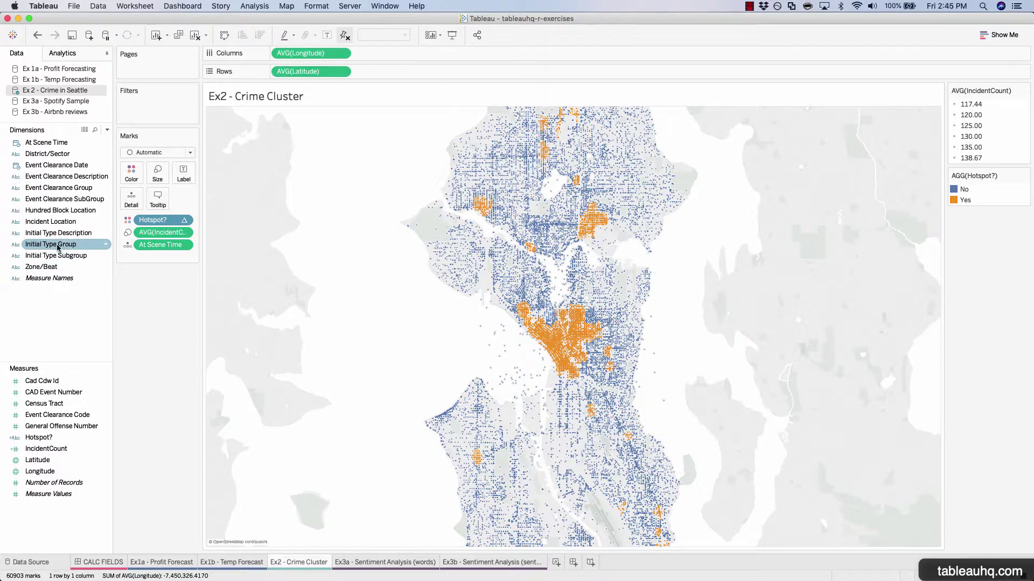
right_click(61, 249)
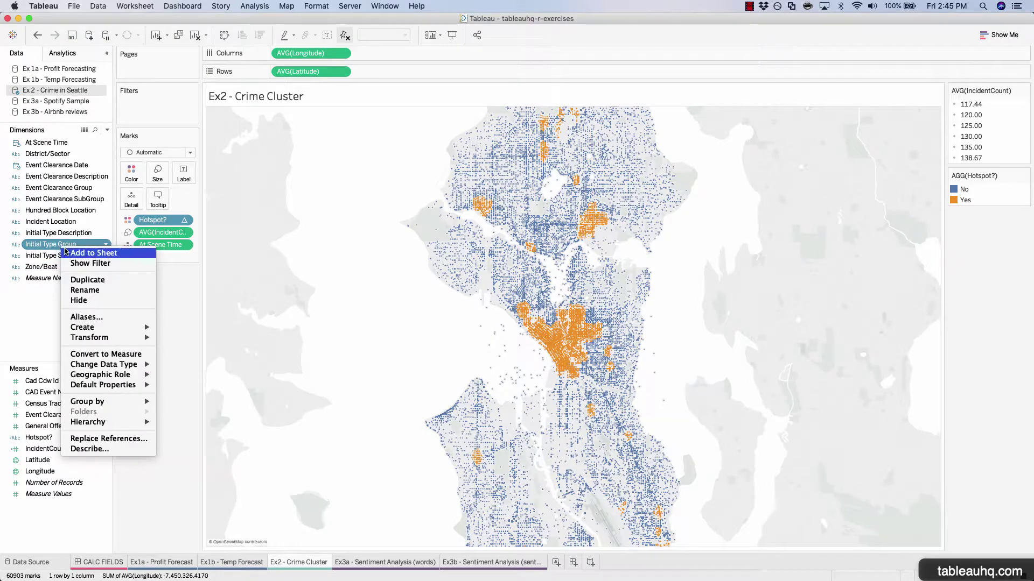
left_click(88, 264)
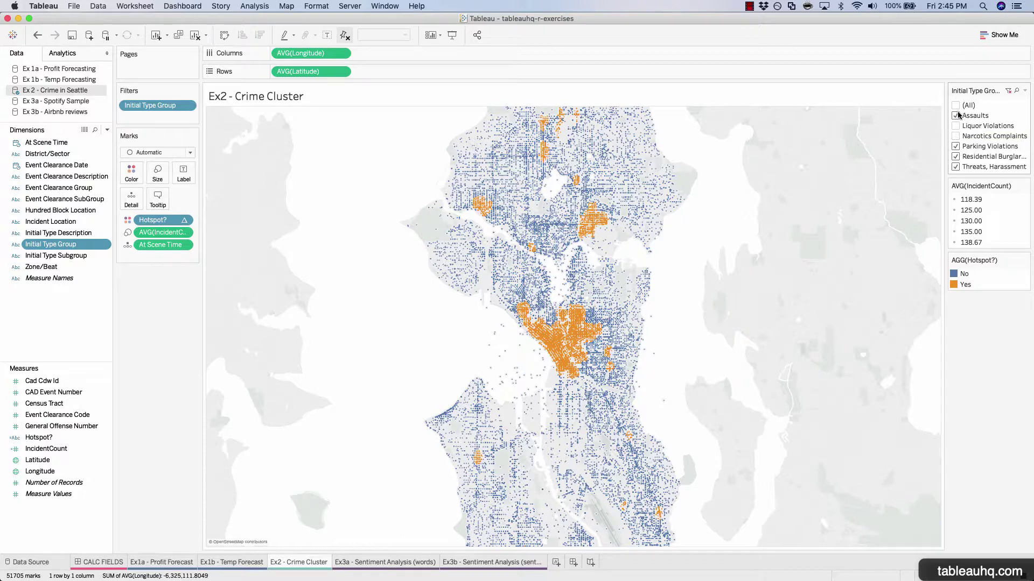
left_click(956, 138)
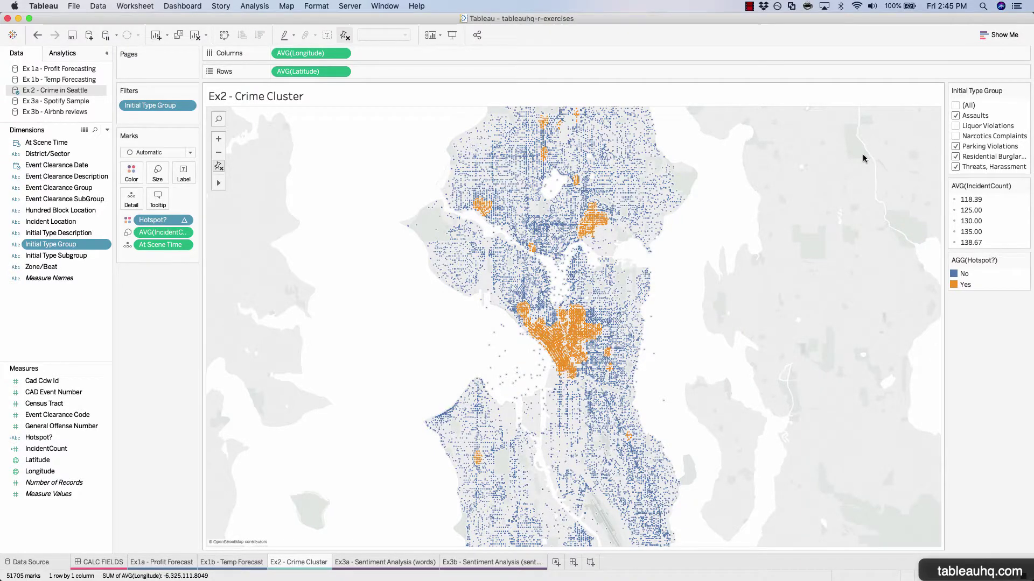
left_click(956, 147)
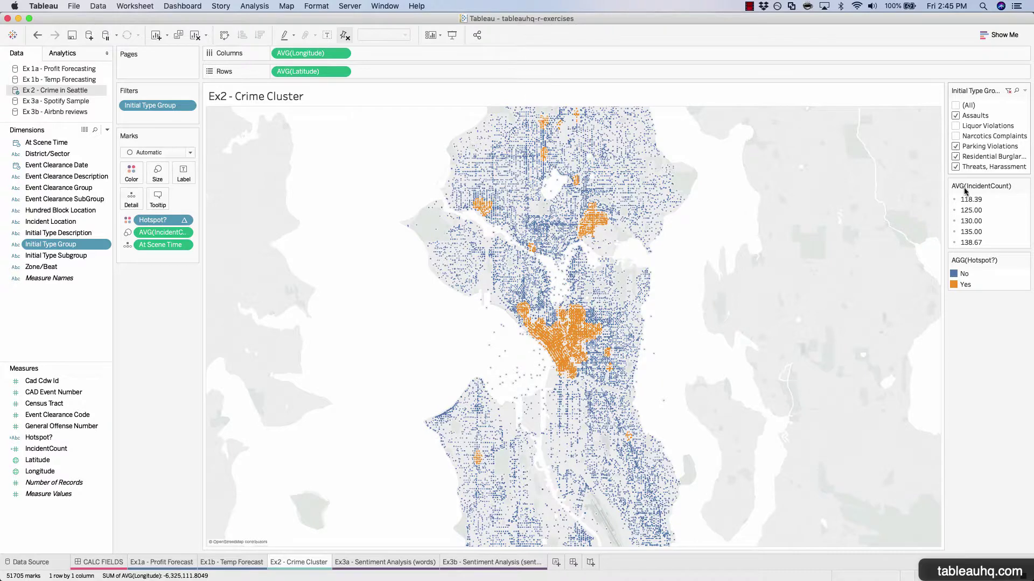
Add an Apply button to the Initial Type Group filter card
left_click(1026, 91)
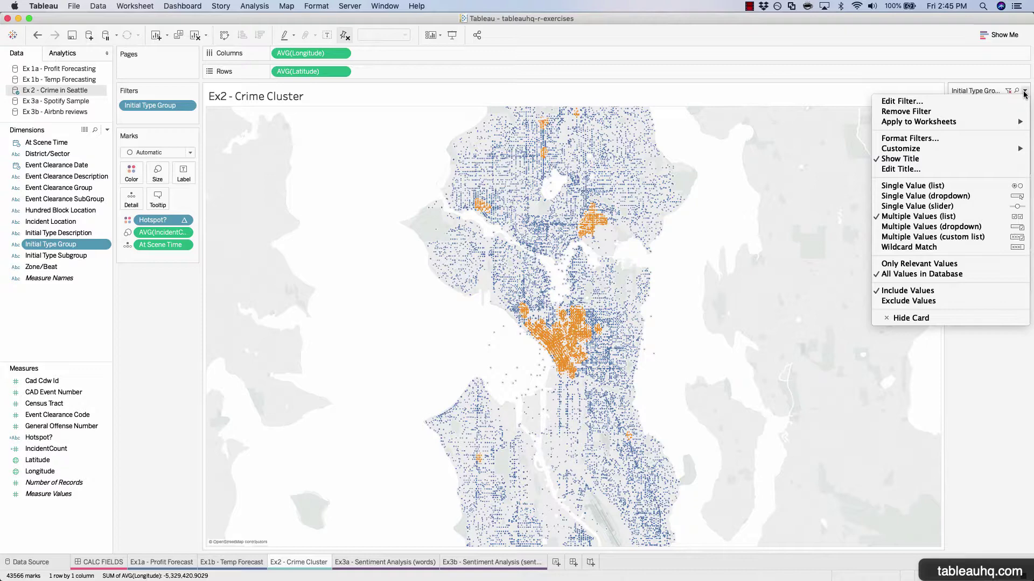
mouse_move(959, 151)
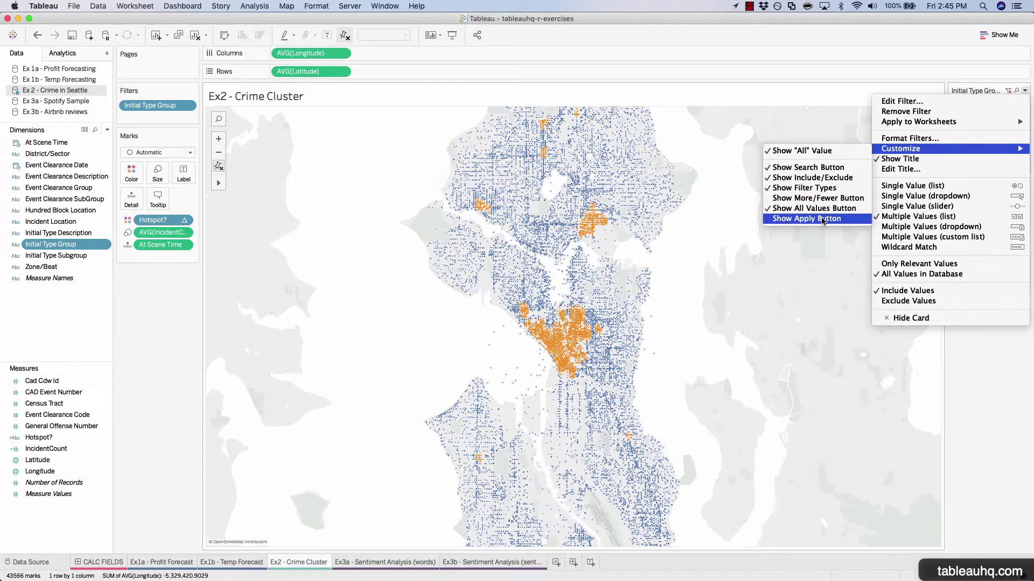
left_click(822, 221)
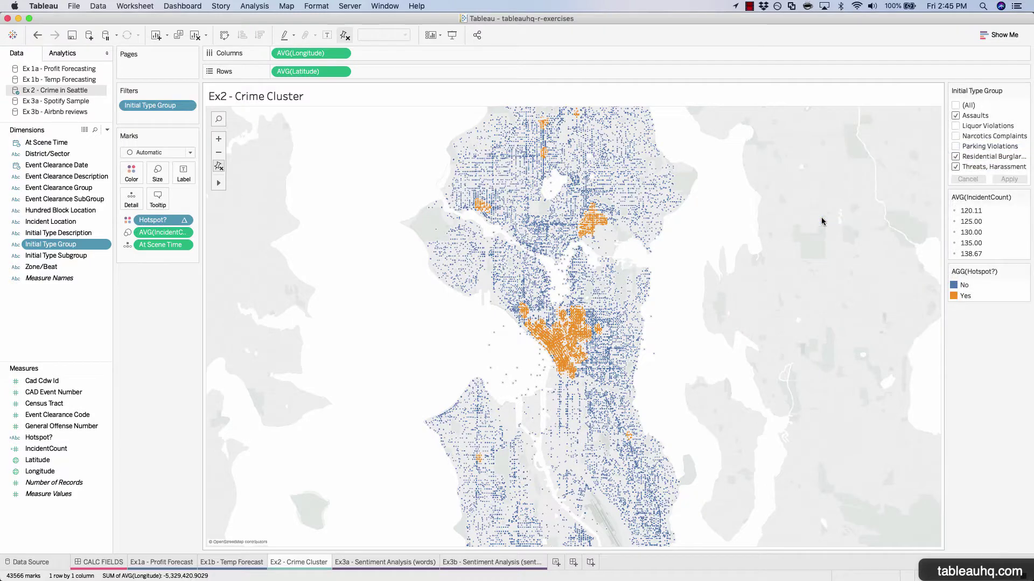
Narrow the type filter toward Assaults by unchecking Residential Burglary and Threats, Harassment
left_click(954, 161)
left_click(955, 166)
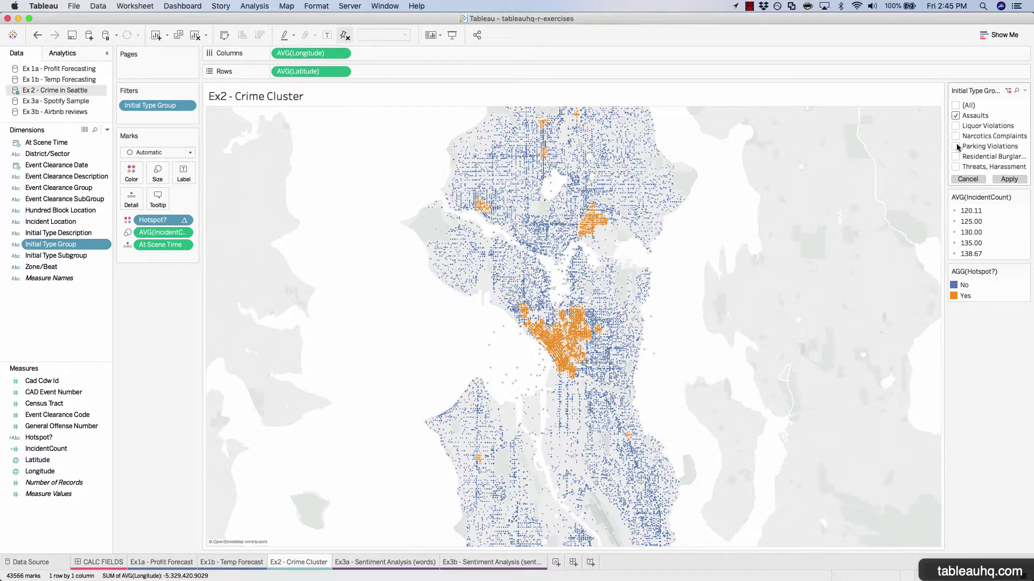
left_click(1008, 181)
Apply the Assaults-only selection, then show only Liquor Violations on the map
left_click(1011, 180)
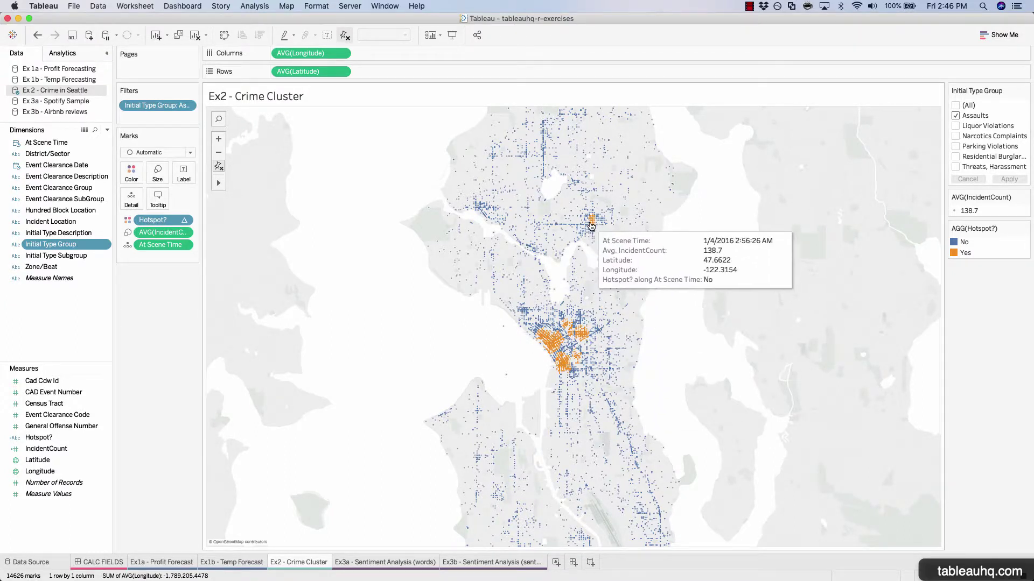
left_click(954, 126)
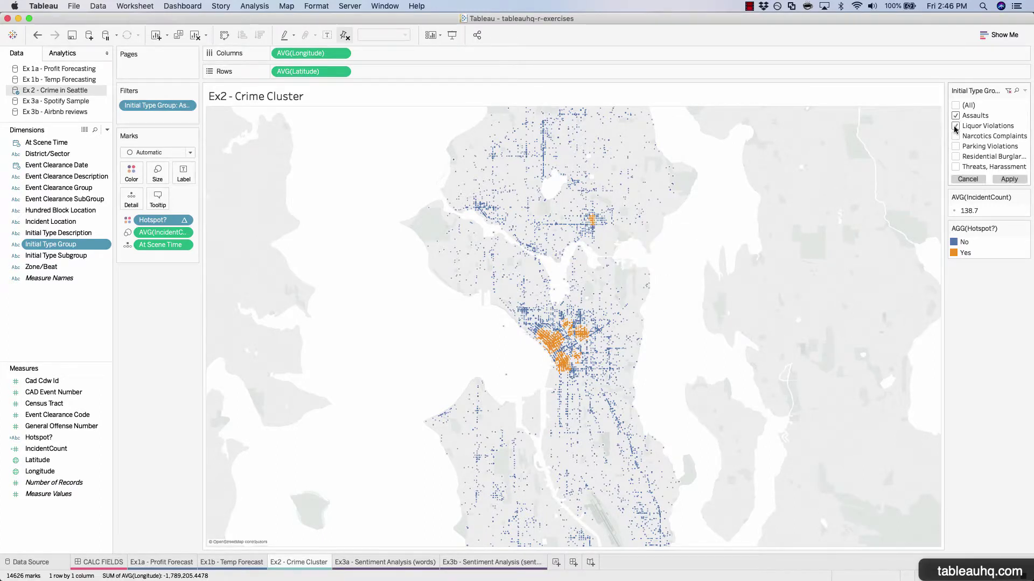
left_click(1012, 180)
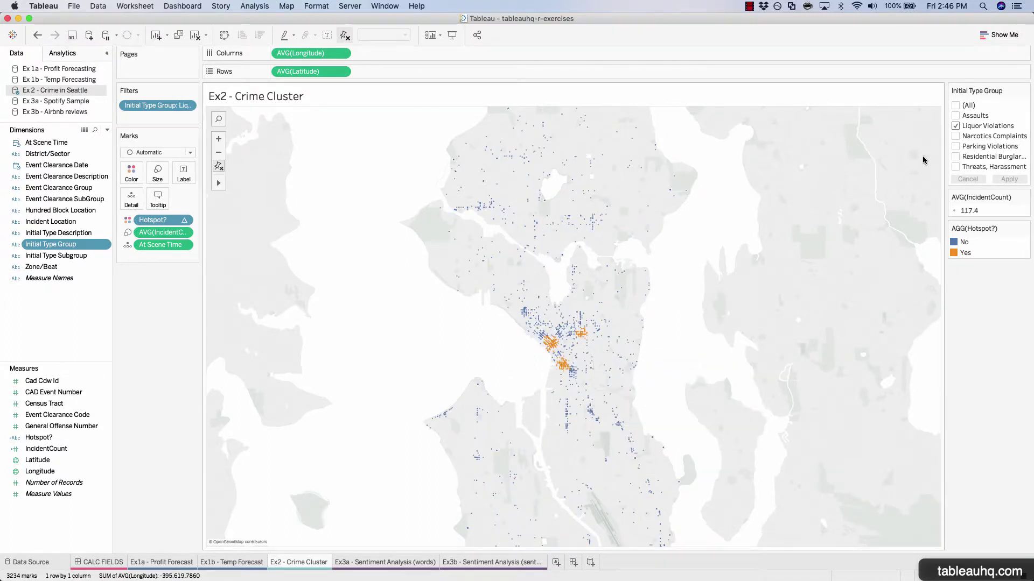
Swap Liquor Violations for Residential Burglary in the type filter and apply it
left_click(955, 126)
left_click(956, 156)
left_click(1009, 181)
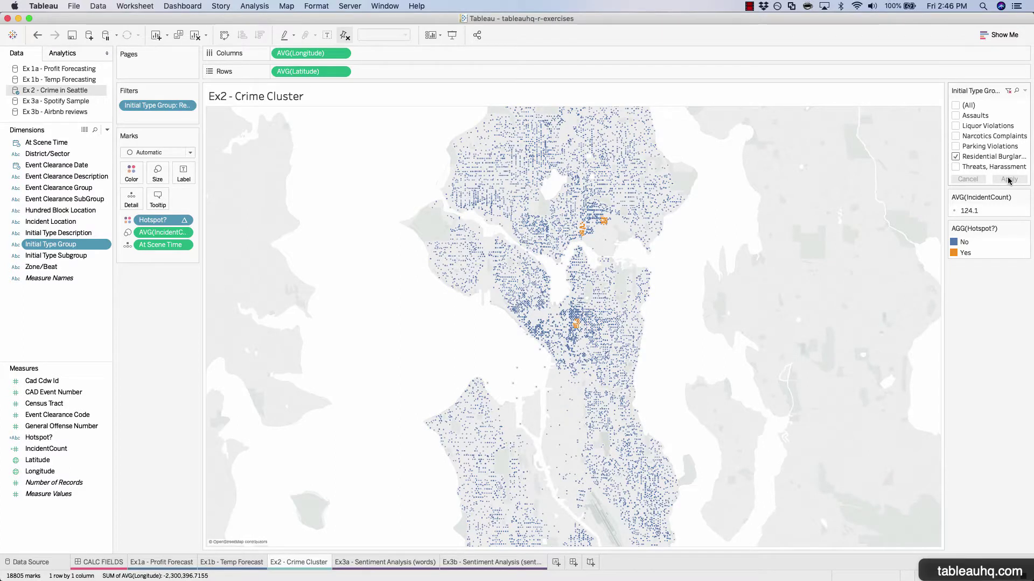
mouse_move(584, 235)
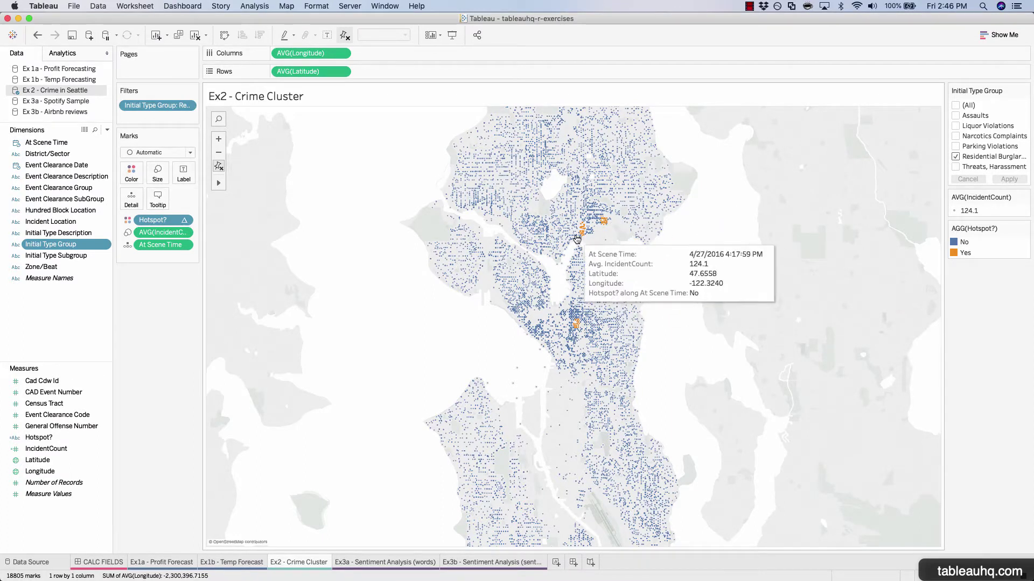
Tick (All) in the Initial Type Group filter and apply it
left_click(959, 105)
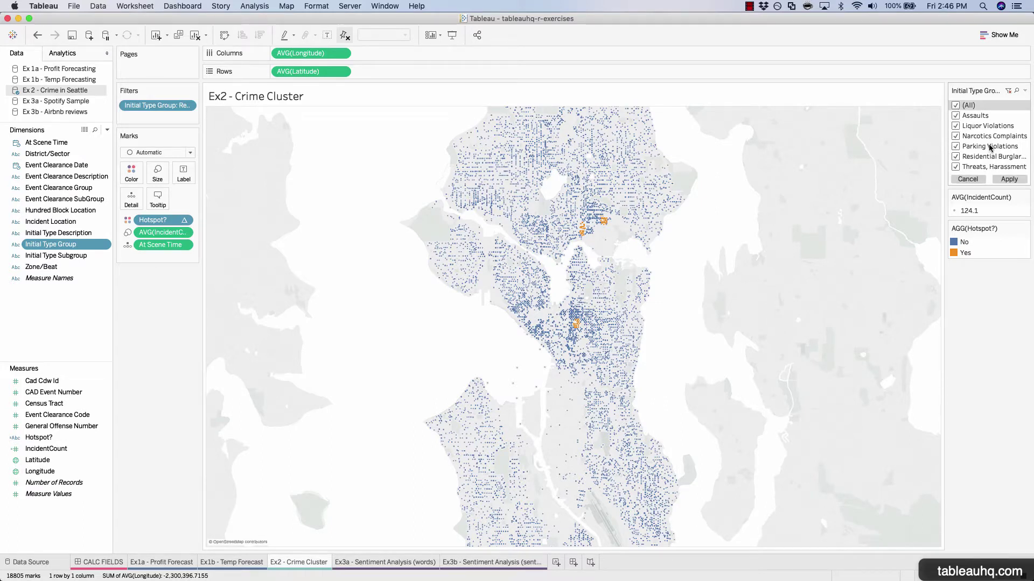
left_click(1010, 181)
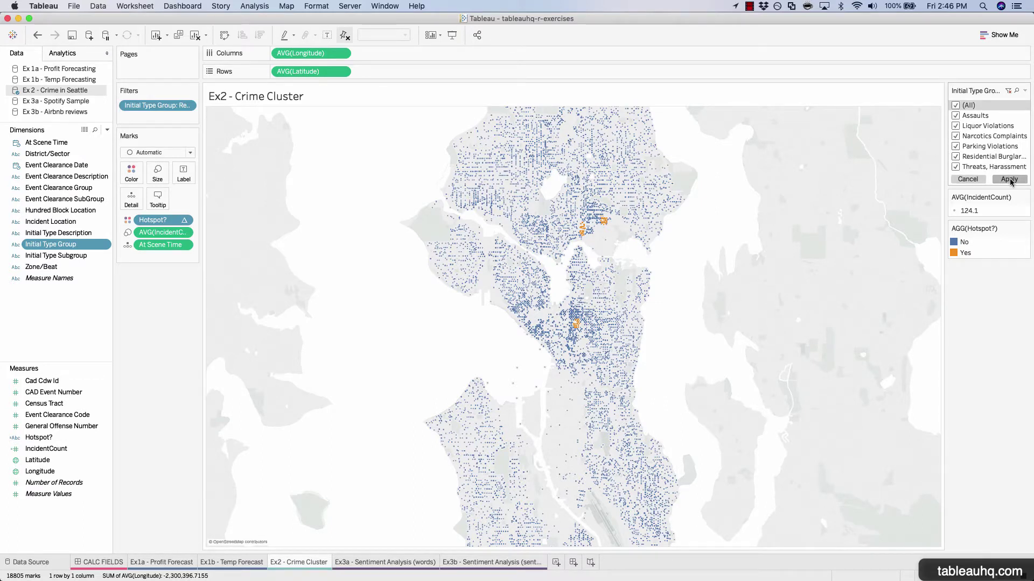